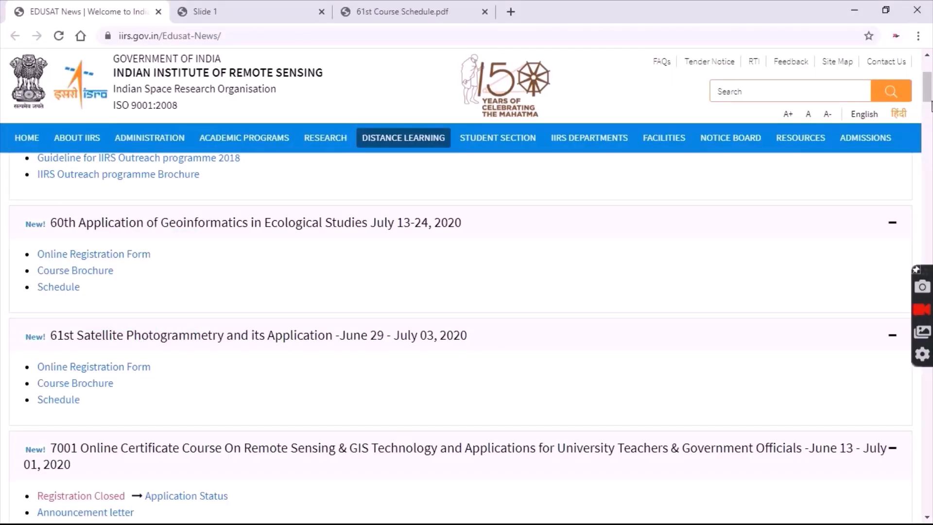
- Scroll the EDUSAT News page to the 61st Satellite Photogrammetry course entry and its links
{"action": "mouse_move", "coordinate": [931, 94]}
{"action": "left_mouse_down"}
{"action": "mouse_move", "coordinate": [930, 77]}
{"action": "mouse_move", "coordinate": [930, 98]}
{"action": "left_mouse_up"}
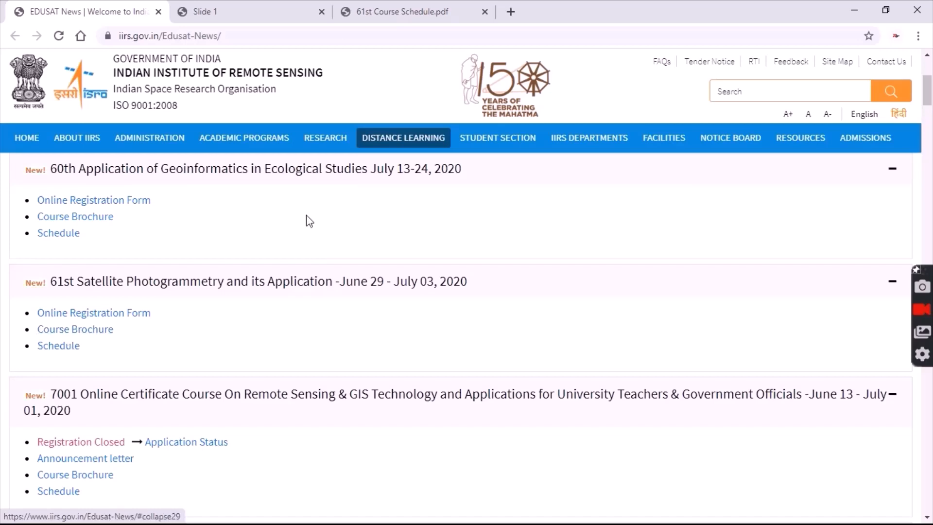
- View the 61st course brochure PDF down to its Awards and About the Course sections
{"action": "left_click", "coordinate": [265, 17]}
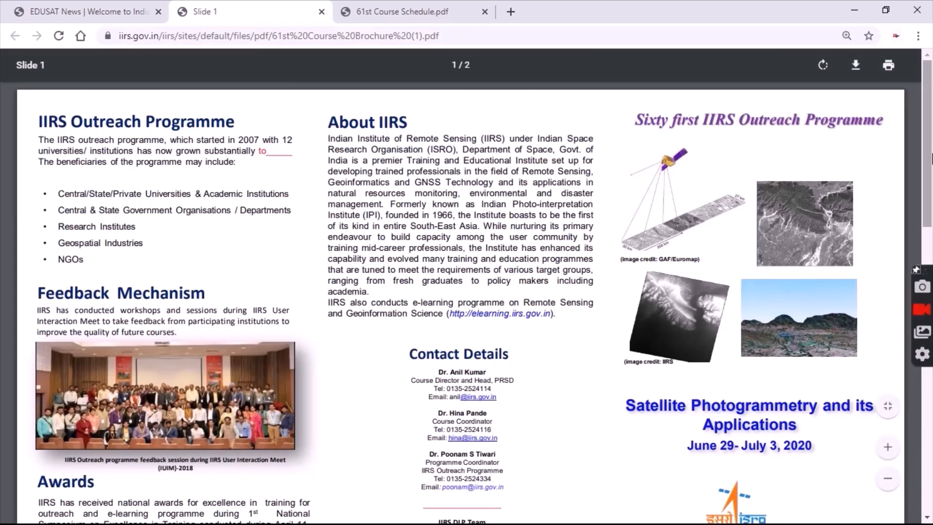
{"action": "left_click_drag", "start_coordinate": [932, 158], "coordinate": [932, 287]}
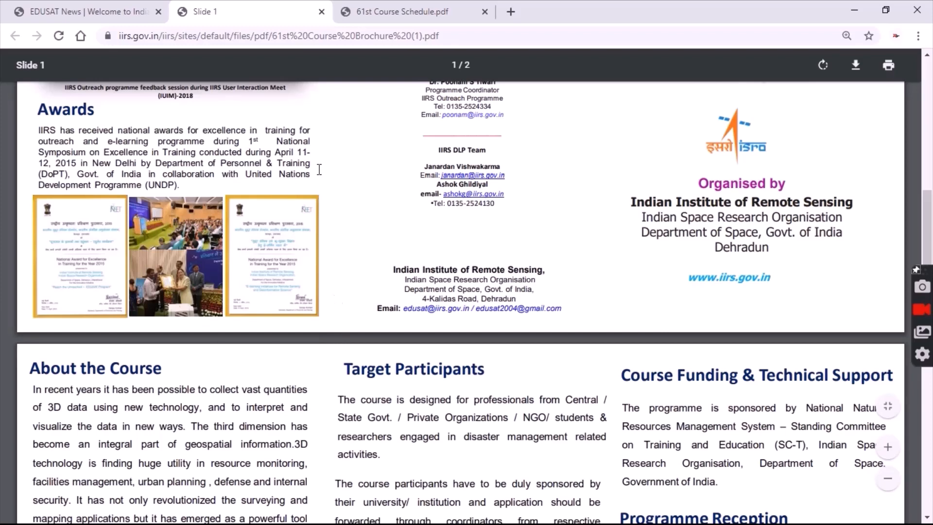
- Show the 61st Course Schedule PDF's lecture table for 29/06–03/07/2020
{"action": "left_click", "coordinate": [403, 12]}
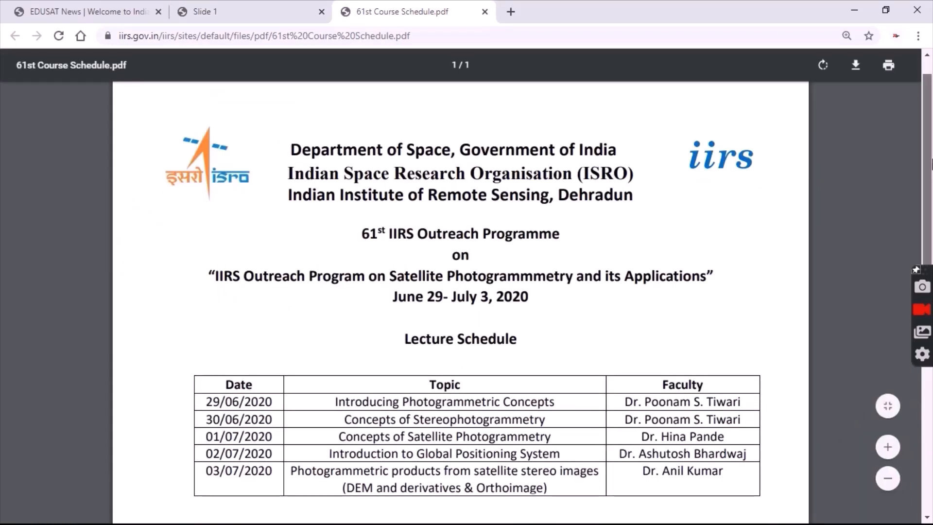
{"action": "scroll", "coordinate": [765, 202], "scroll_direction": "down", "scroll_amount": 2}
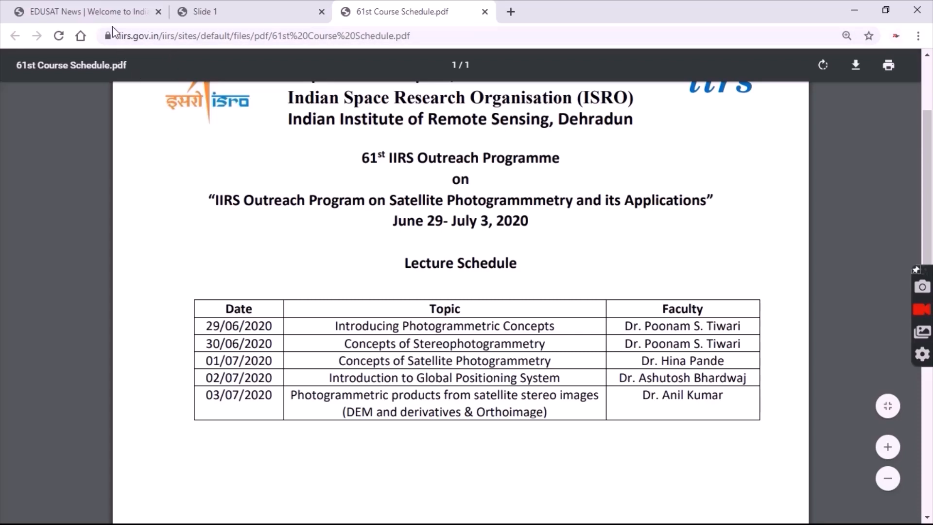
- Open the Online Registration Form and select course 61-IIRS Satellite Photogrammetry
{"action": "left_click", "coordinate": [109, 10]}
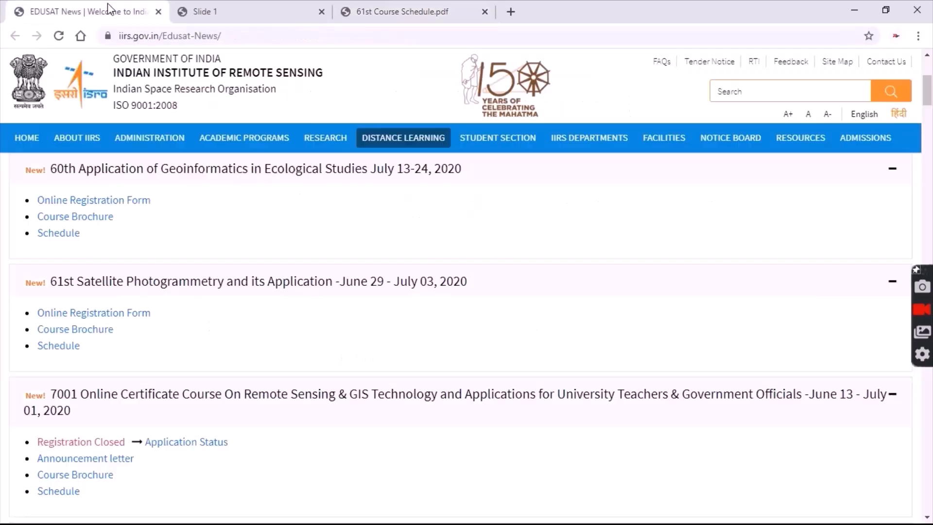
{"action": "mouse_move", "coordinate": [317, 184]}
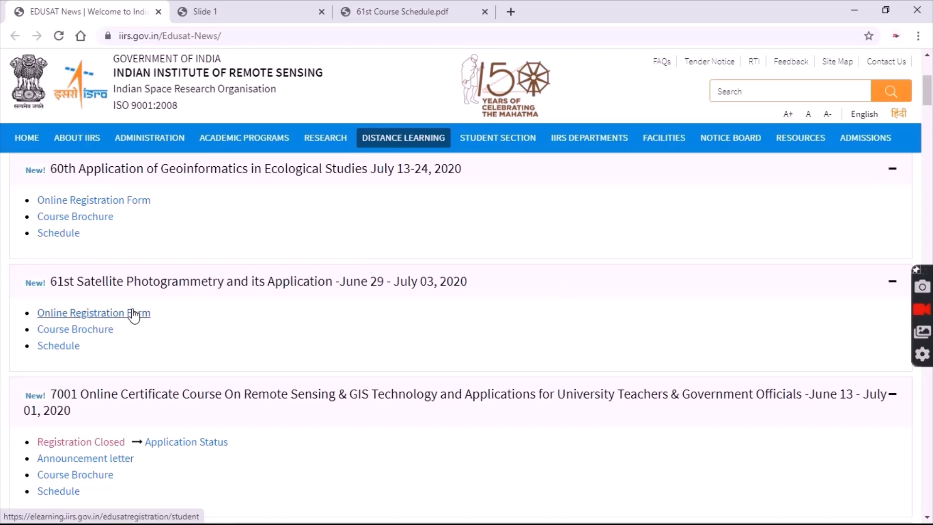
{"action": "left_click", "coordinate": [104, 313]}
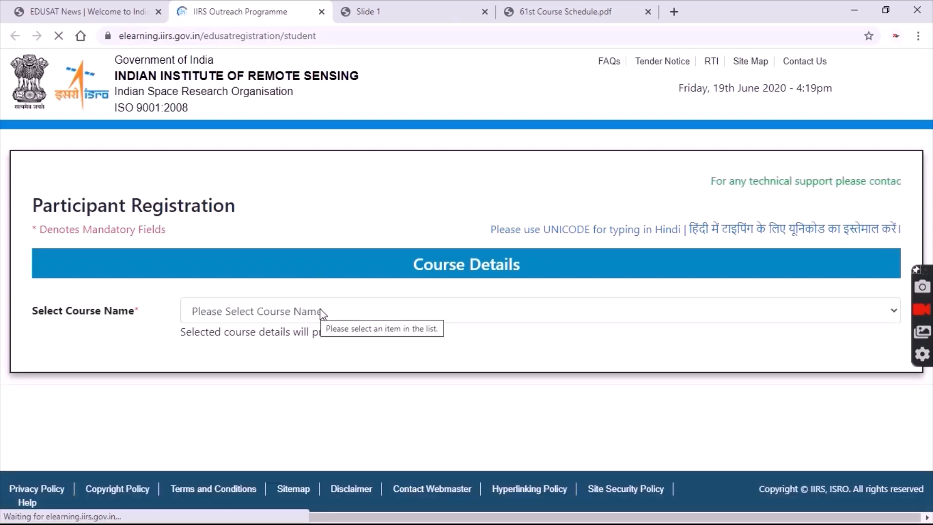
{"action": "left_click", "coordinate": [322, 312]}
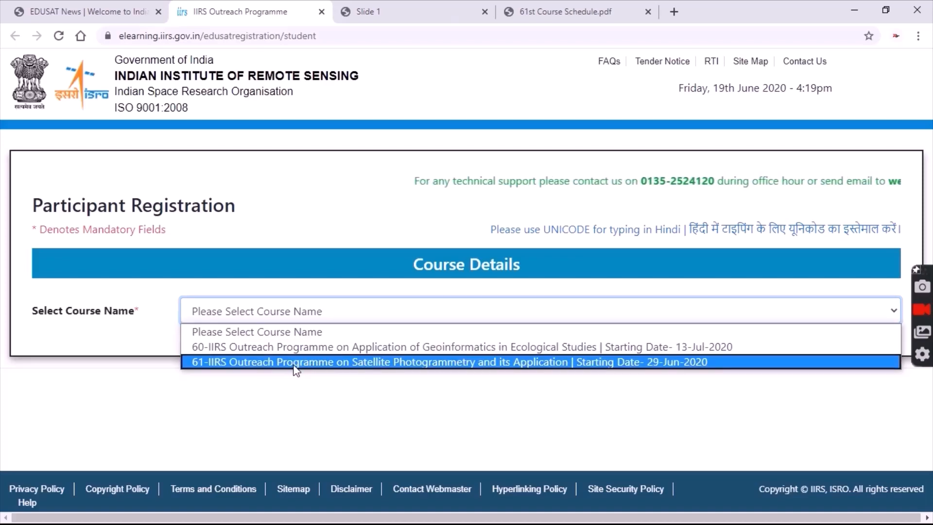
{"action": "left_click", "coordinate": [426, 363]}
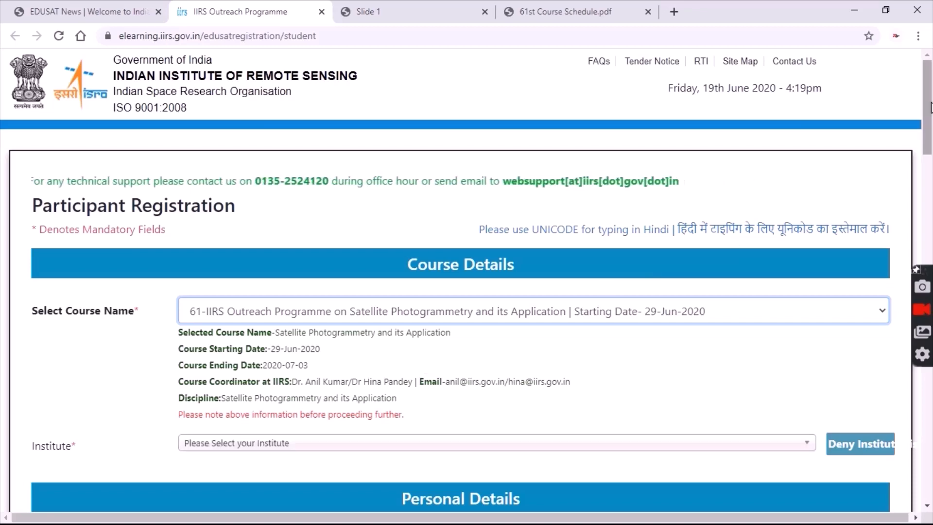
- Search 'GIT' in the Institute list and select Gitam University, Visakhapatnam (Civil Engineering)
{"action": "scroll", "coordinate": [931, 119], "scroll_direction": "down", "scroll_amount": 2}
{"action": "left_click_drag", "start_coordinate": [931, 119], "coordinate": [931, 158]}
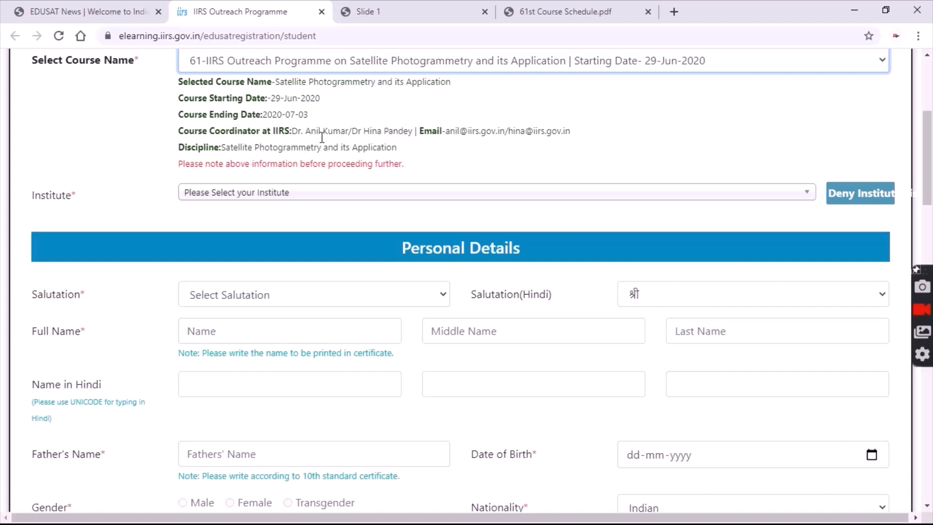
{"action": "left_click", "coordinate": [386, 204]}
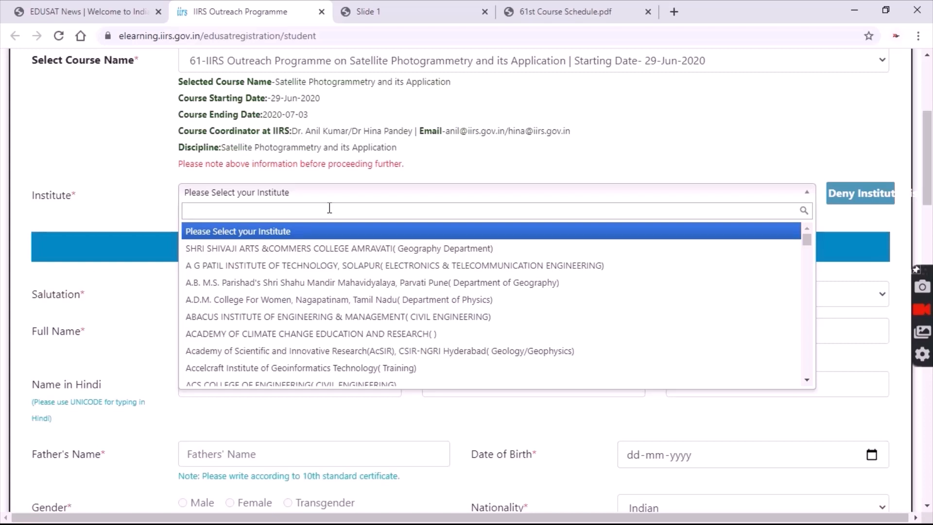
{"action": "type", "text": "GIT"}
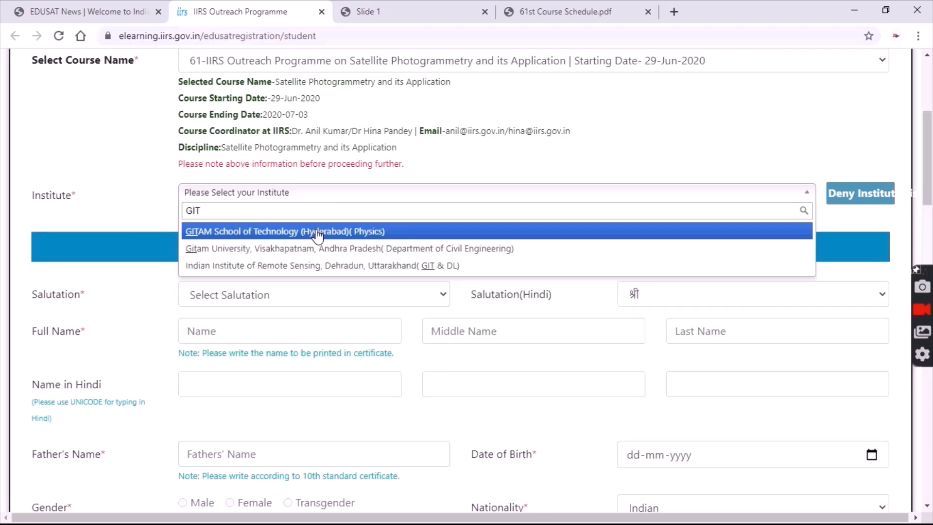
{"action": "left_click", "coordinate": [360, 249]}
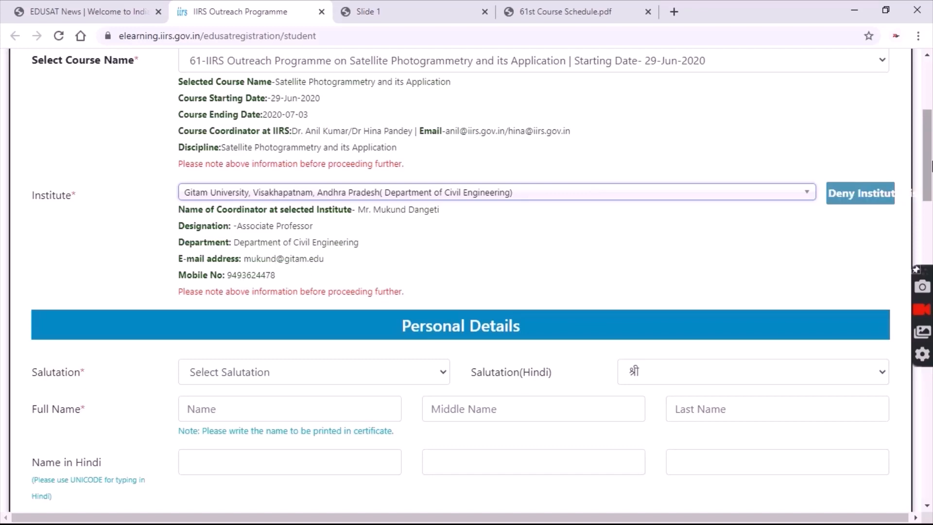
{"action": "scroll", "coordinate": [929, 180], "scroll_direction": "down", "scroll_amount": 2}
{"action": "scroll", "coordinate": [929, 185], "scroll_direction": "down", "scroll_amount": 1}
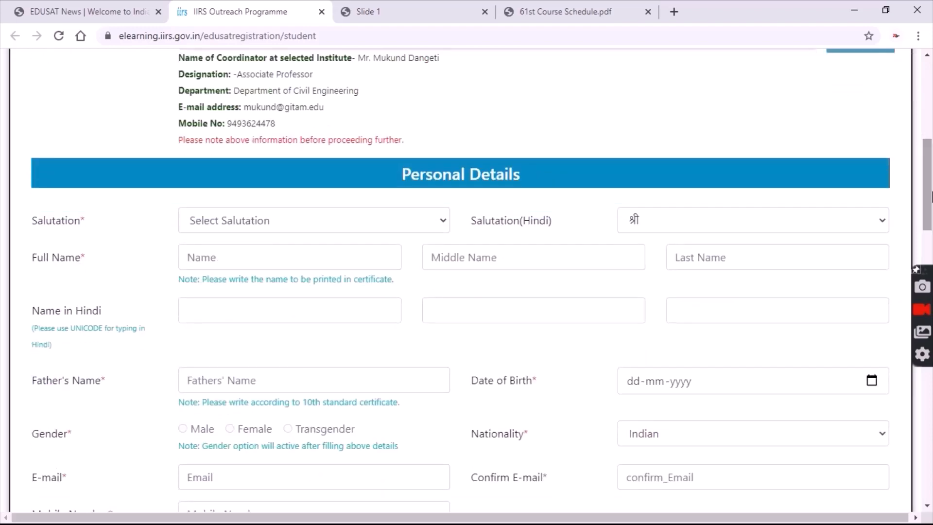
- Set the salutation to Mr. and enter the participant's first, middle and last name
{"action": "left_click", "coordinate": [342, 231]}
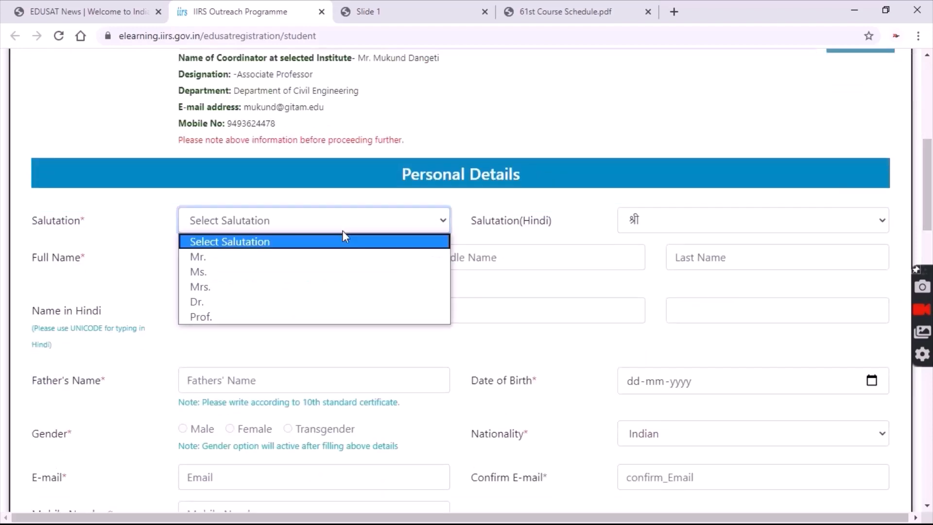
{"action": "left_click", "coordinate": [311, 257]}
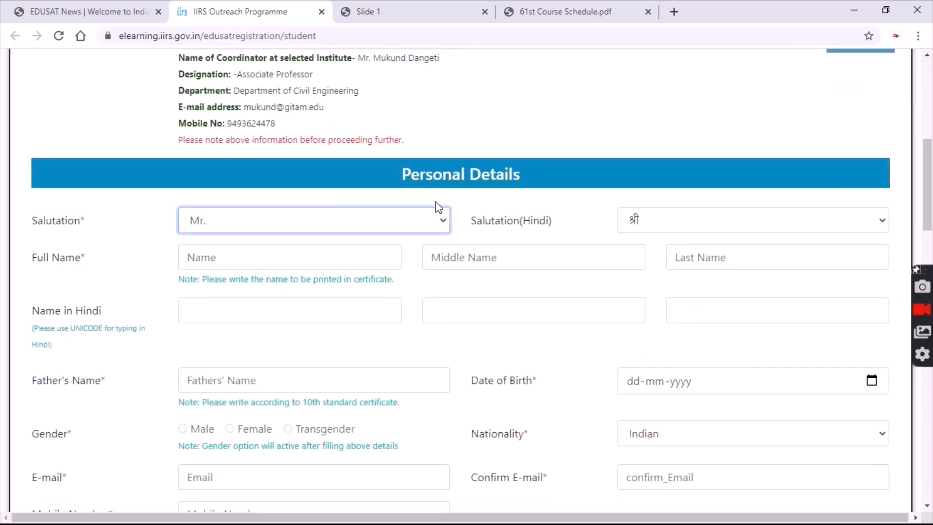
{"action": "left_click", "coordinate": [346, 258]}
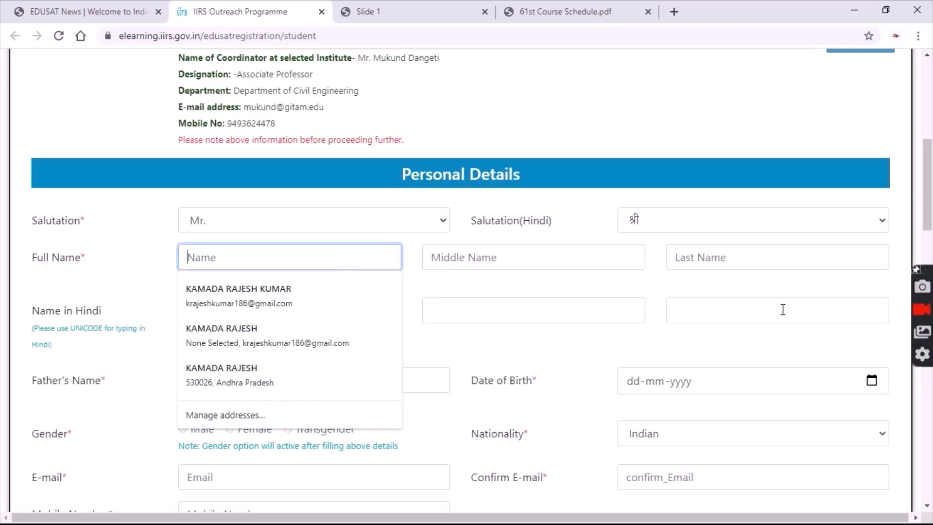
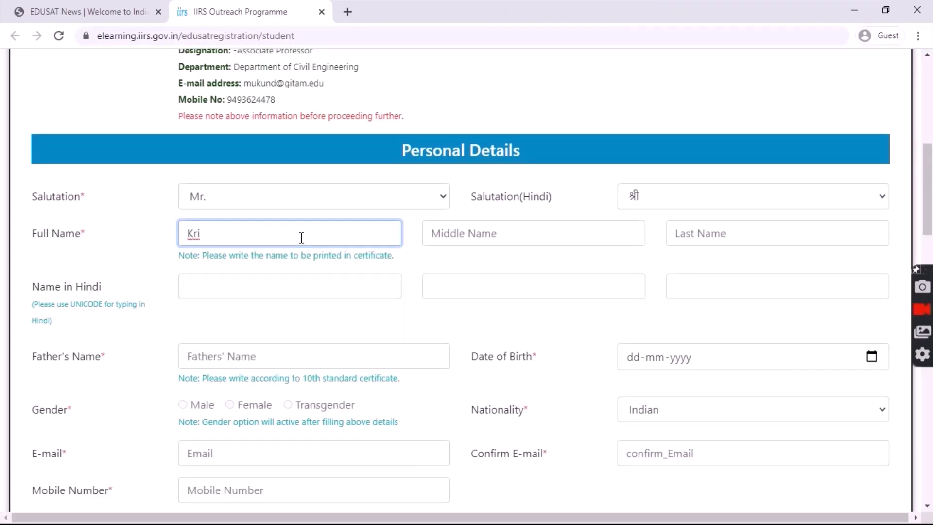
{"action": "key", "text": "Tab"}
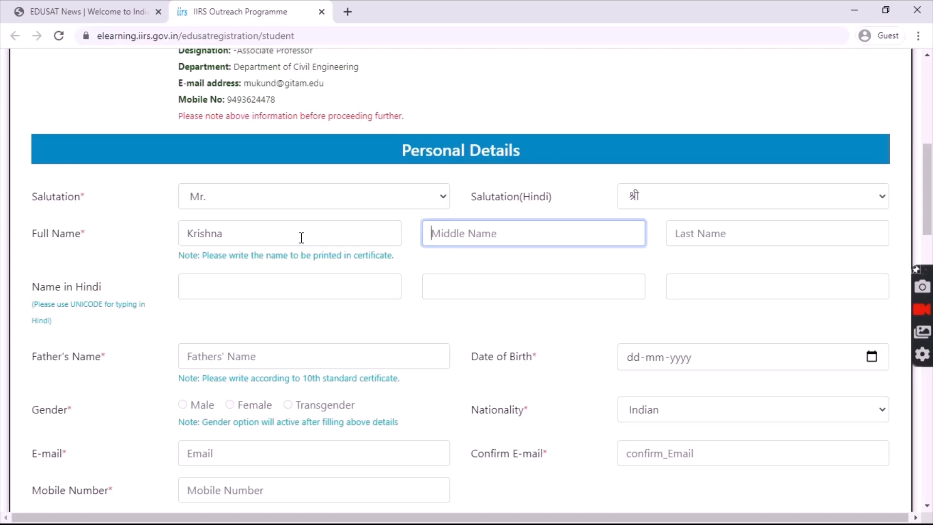
{"action": "left_click", "coordinate": [675, 233]}
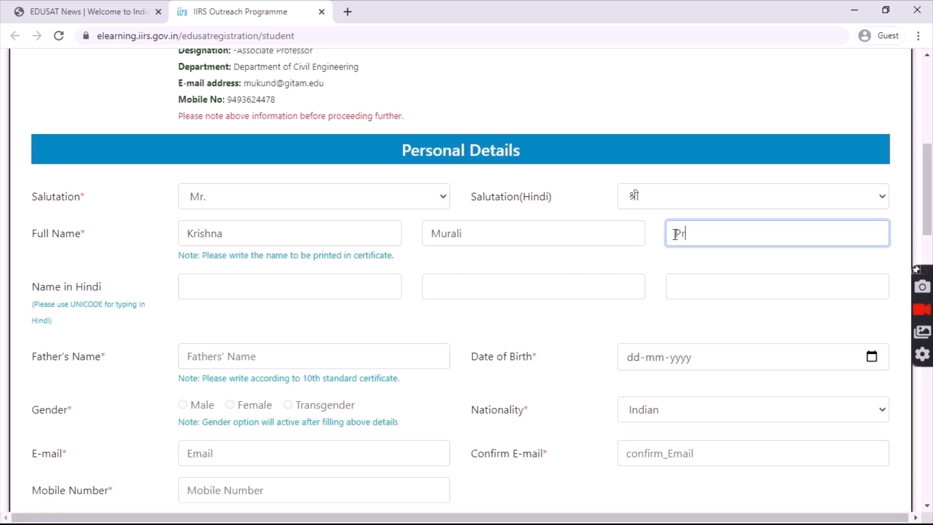
- Leave the Hindi name blank and move on to the Father's Name field
{"action": "left_click", "coordinate": [291, 292]}
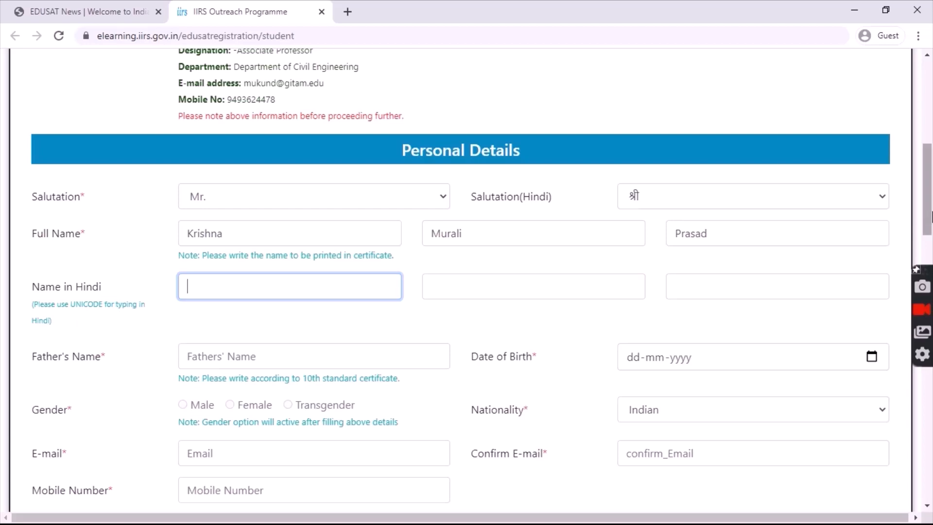
{"action": "left_click_drag", "start_coordinate": [931, 215], "coordinate": [932, 256]}
{"action": "left_click", "coordinate": [400, 163]}
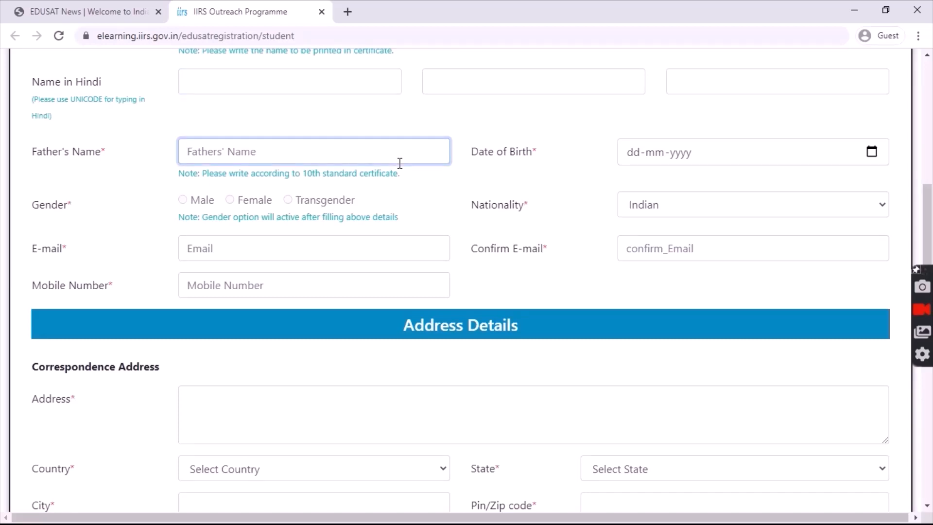
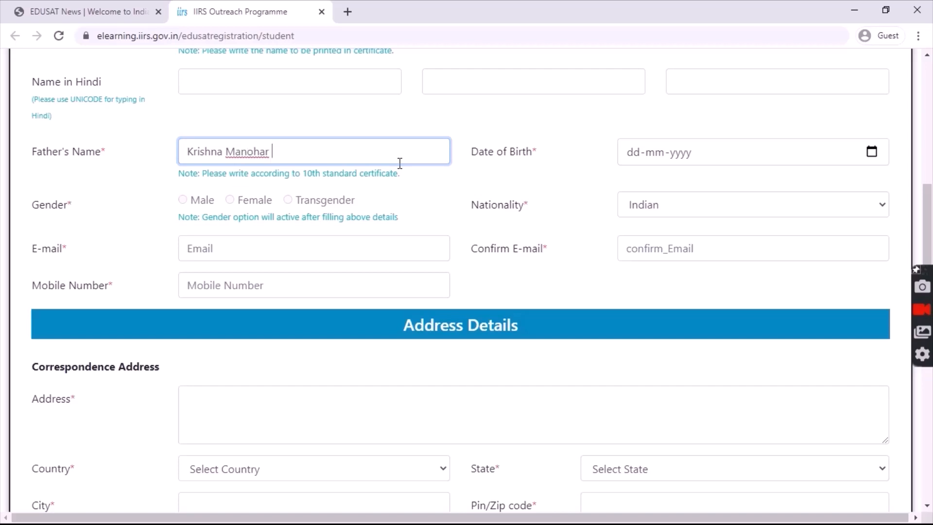
{"action": "left_click", "coordinate": [682, 158]}
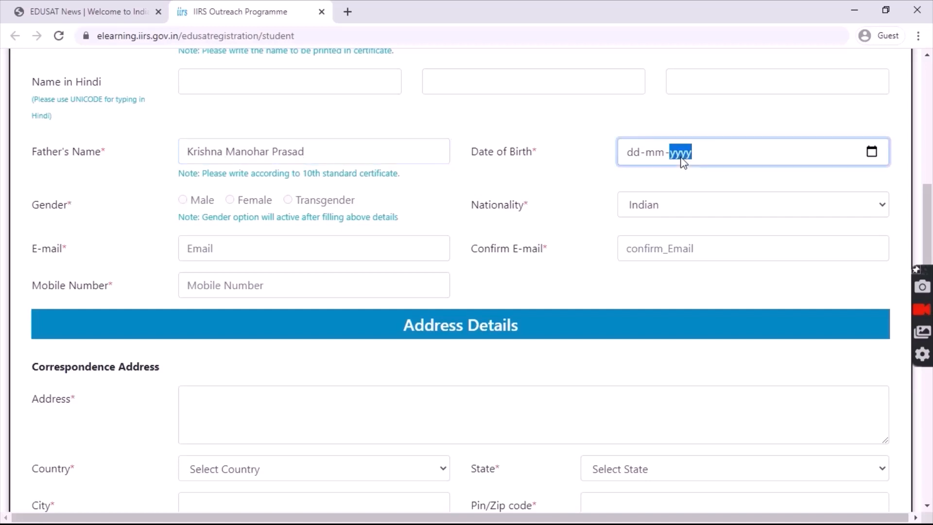
{"action": "left_click", "coordinate": [869, 157]}
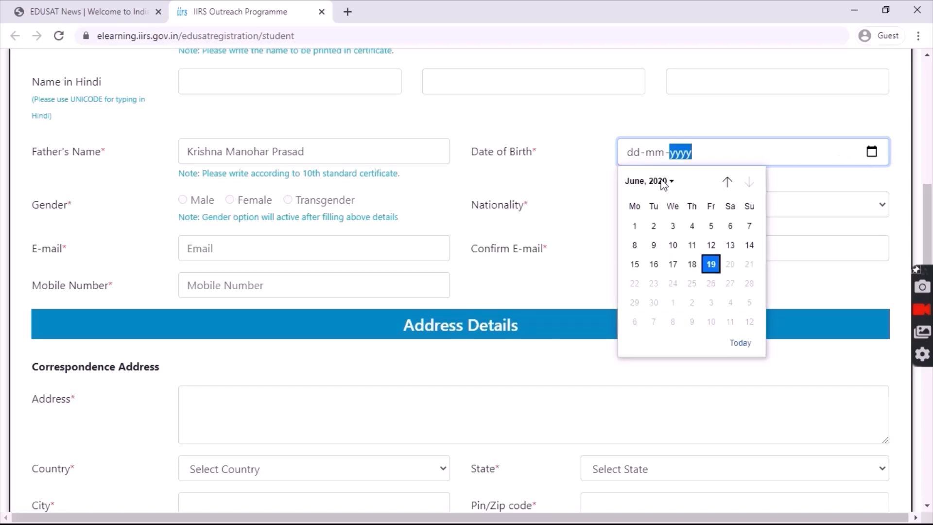
{"action": "left_click", "coordinate": [664, 182]}
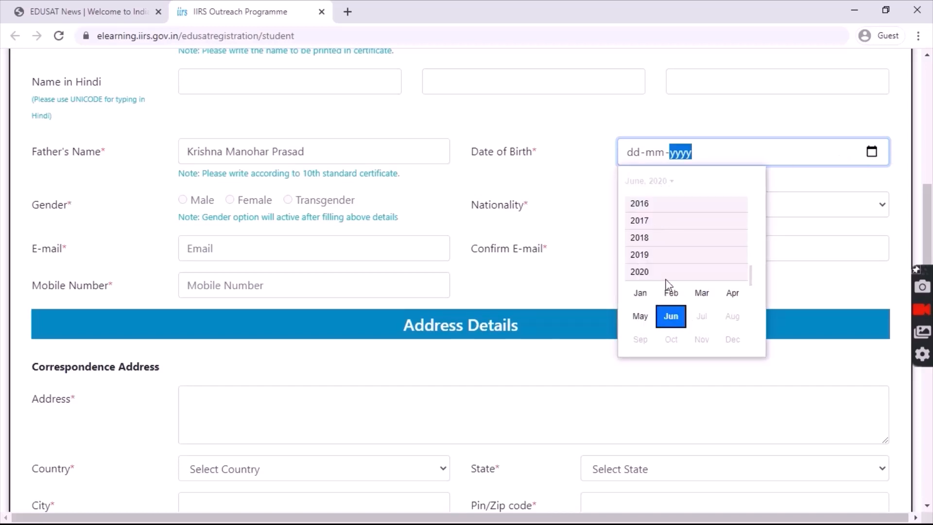
{"action": "left_click", "coordinate": [642, 208]}
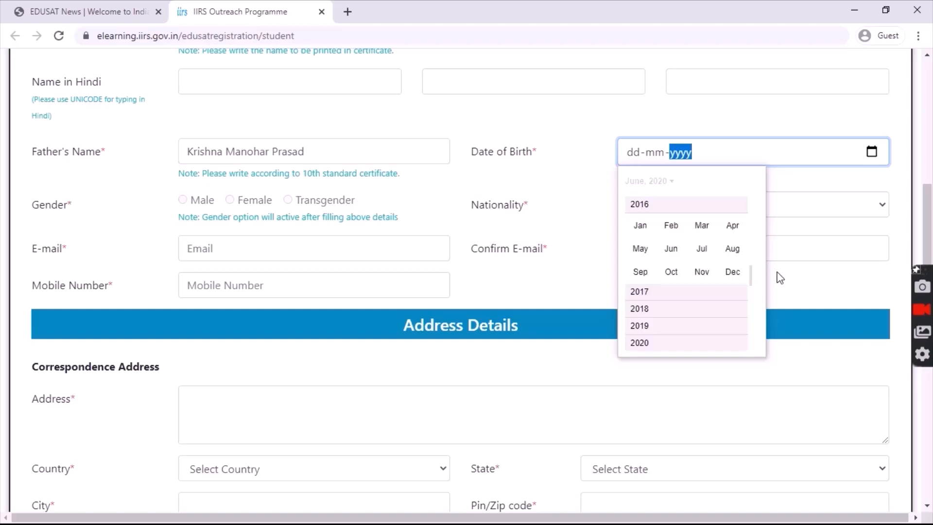
{"action": "left_click_drag", "start_coordinate": [755, 282], "coordinate": [750, 243]}
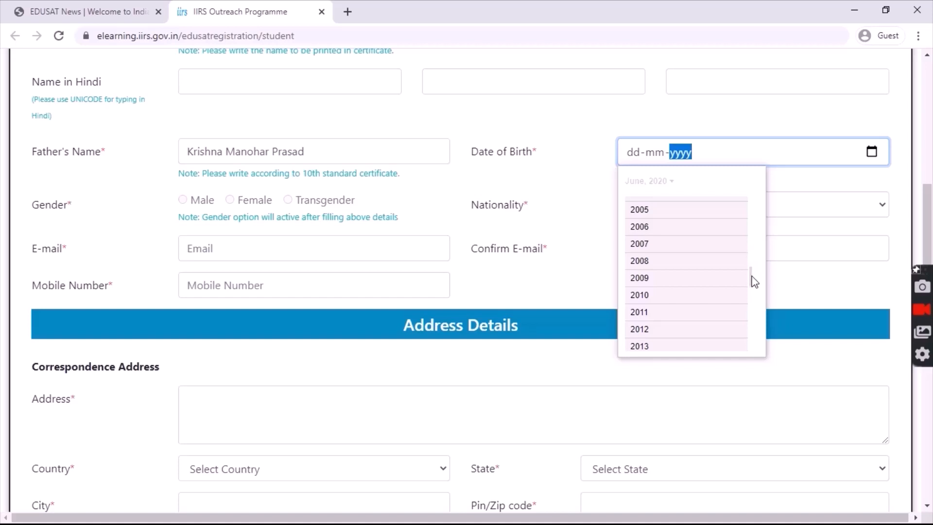
{"action": "mouse_move", "coordinate": [752, 276]}
{"action": "left_mouse_down"}
{"action": "mouse_move", "coordinate": [752, 245]}
{"action": "mouse_move", "coordinate": [751, 275]}
{"action": "left_mouse_up"}
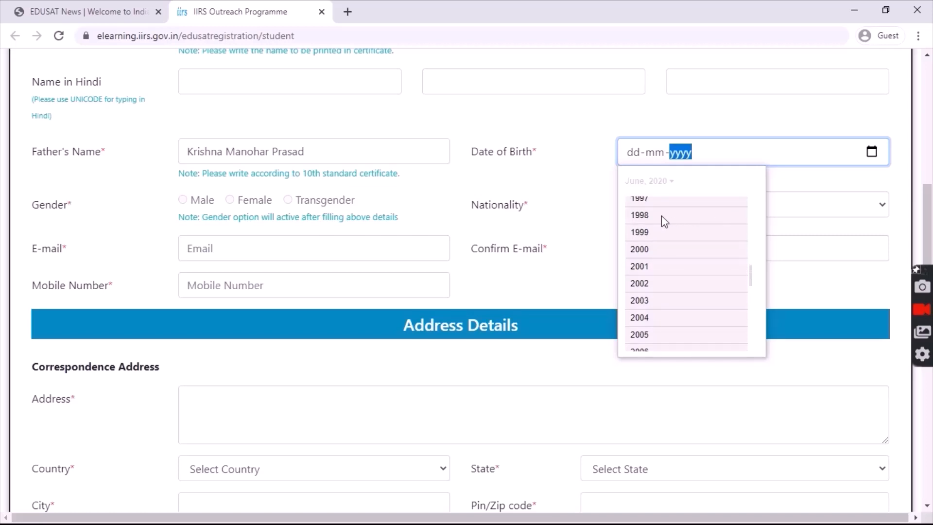
{"action": "left_click", "coordinate": [639, 217]}
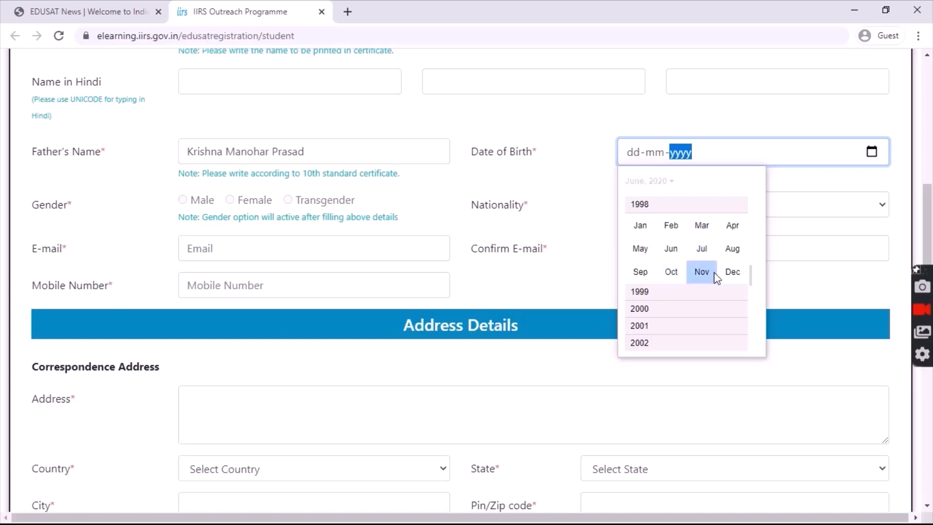
{"action": "left_click", "coordinate": [742, 275]}
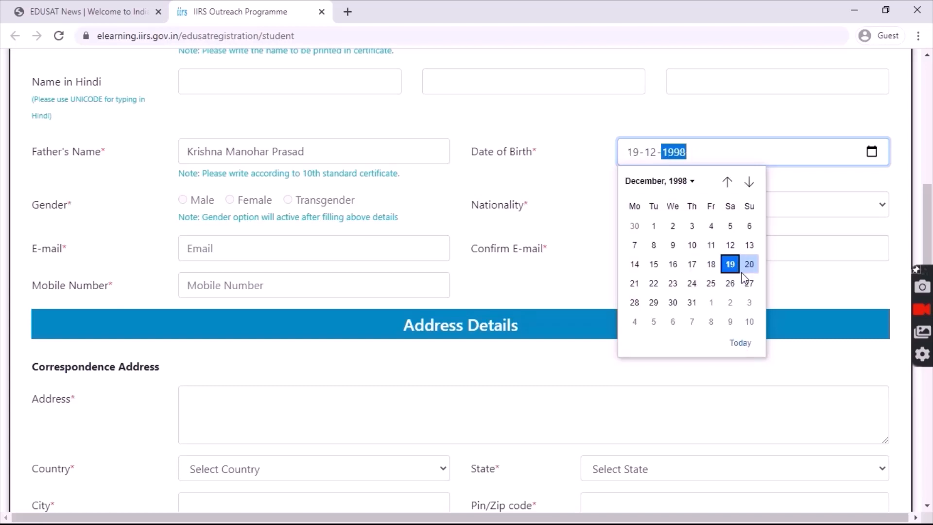
{"action": "left_click", "coordinate": [673, 246]}
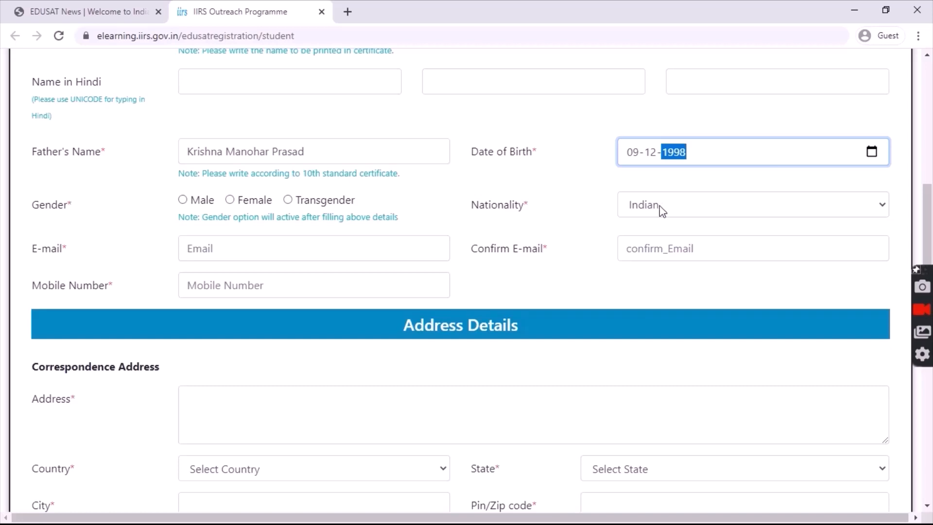
- Keep the nationality as Indian and set the gender to Male
{"action": "left_click", "coordinate": [661, 207]}
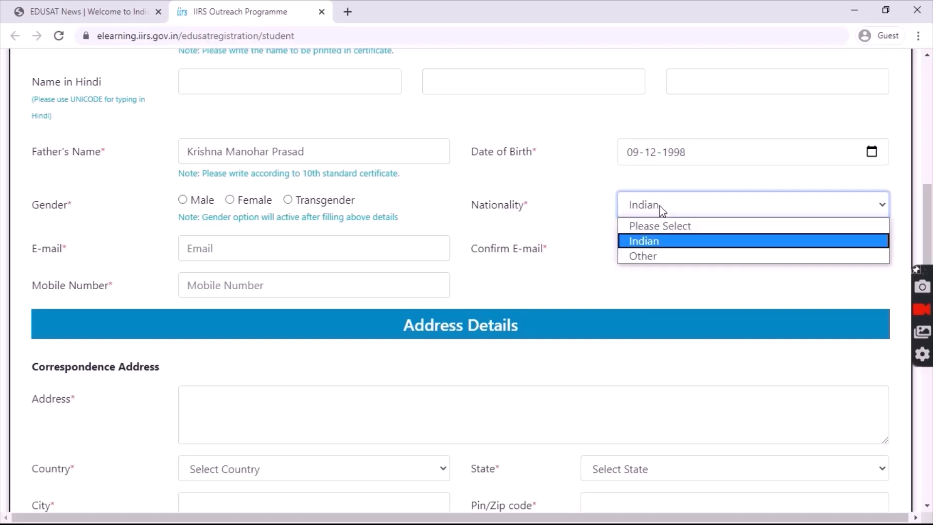
{"action": "left_click", "coordinate": [645, 243]}
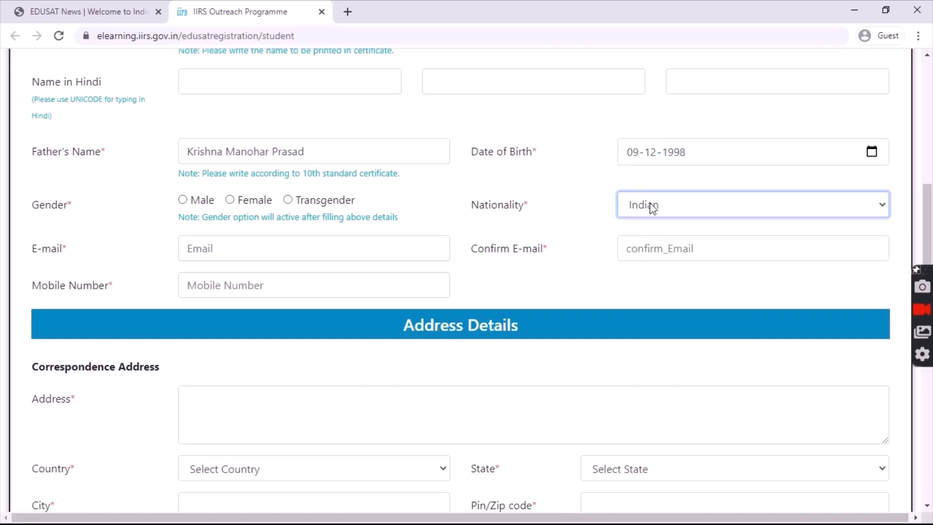
{"action": "left_click", "coordinate": [182, 200]}
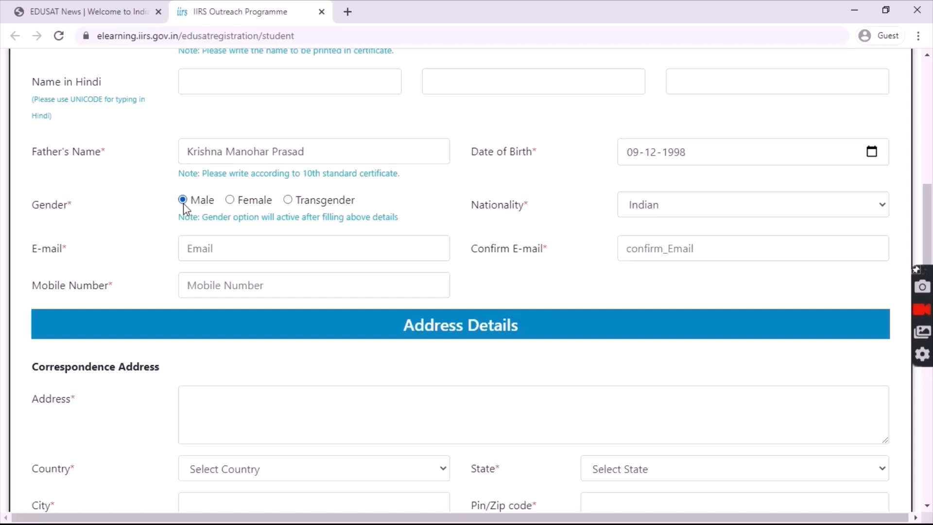
- Enter the participant's e-mail address and start typing it again as the confirmation e-mail
{"action": "left_click", "coordinate": [213, 251]}
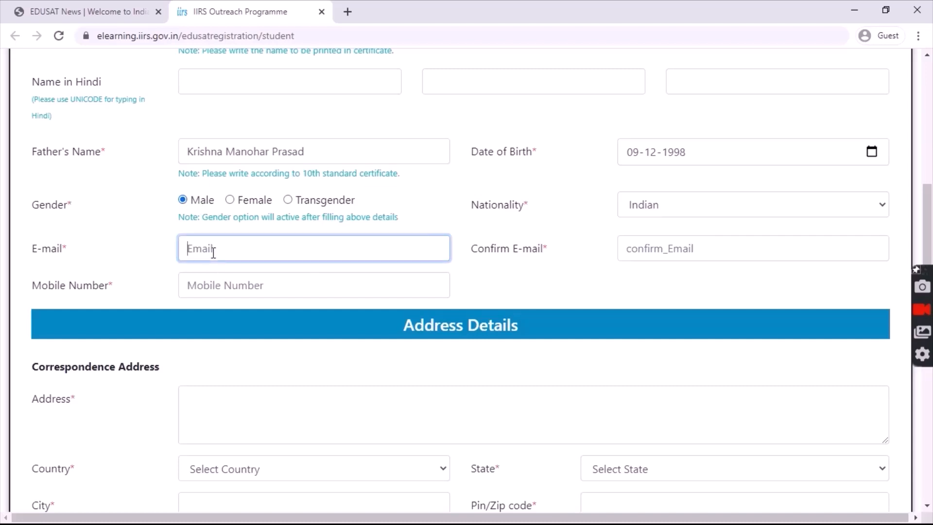
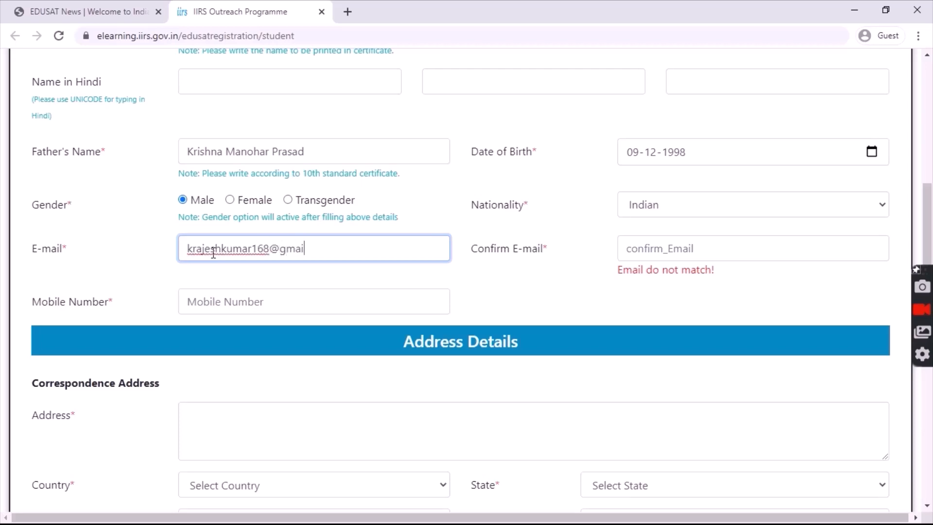
{"action": "left_click", "coordinate": [656, 250]}
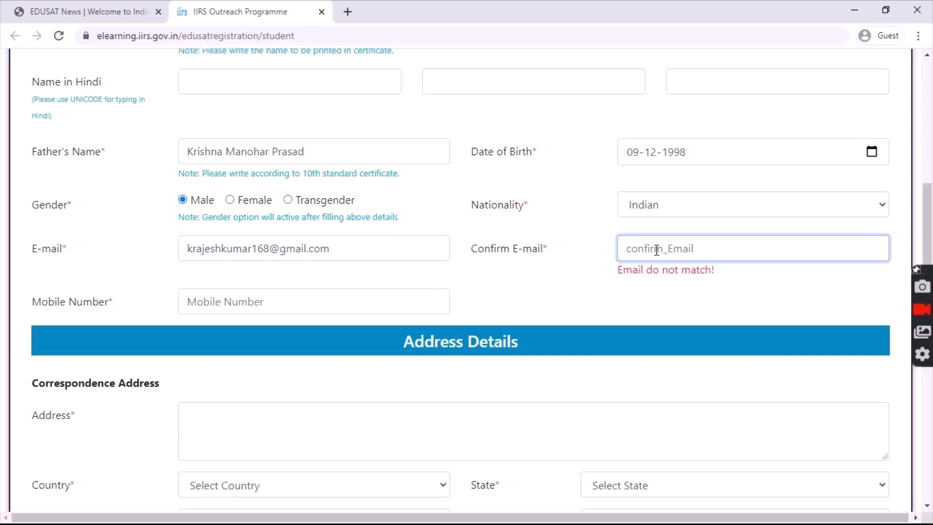
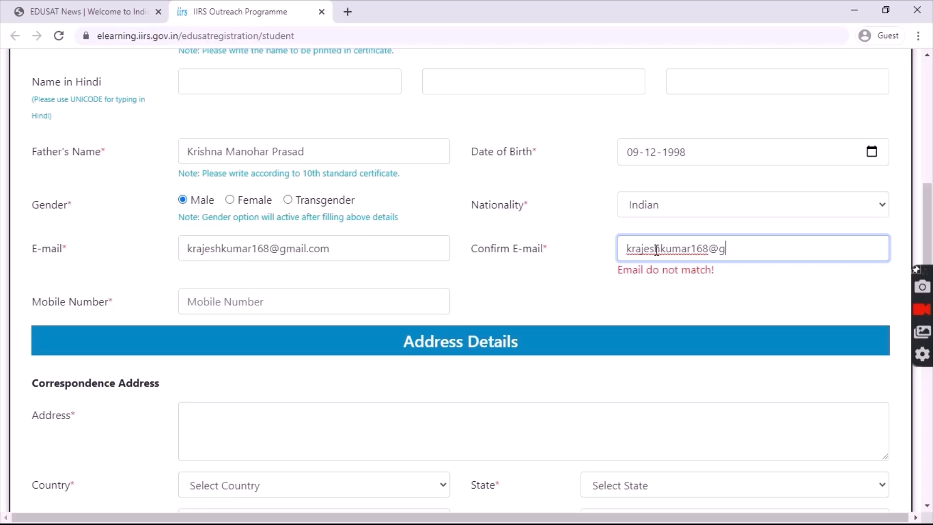
- Add the missing 'l' to the confirmation e-mail, enter the mobile number, and reach Correspondence Address
{"action": "left_click", "coordinate": [744, 250]}
{"action": "type", "text": "l"}
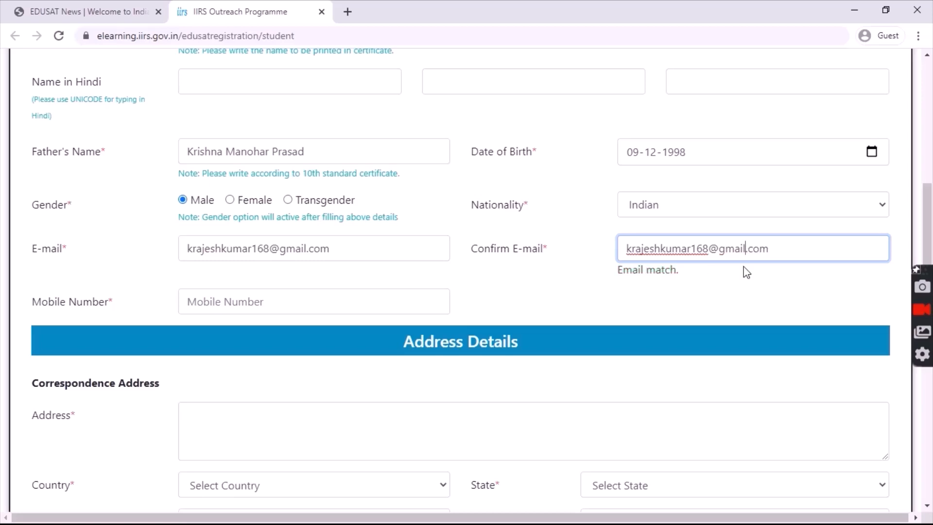
{"action": "left_click", "coordinate": [347, 310]}
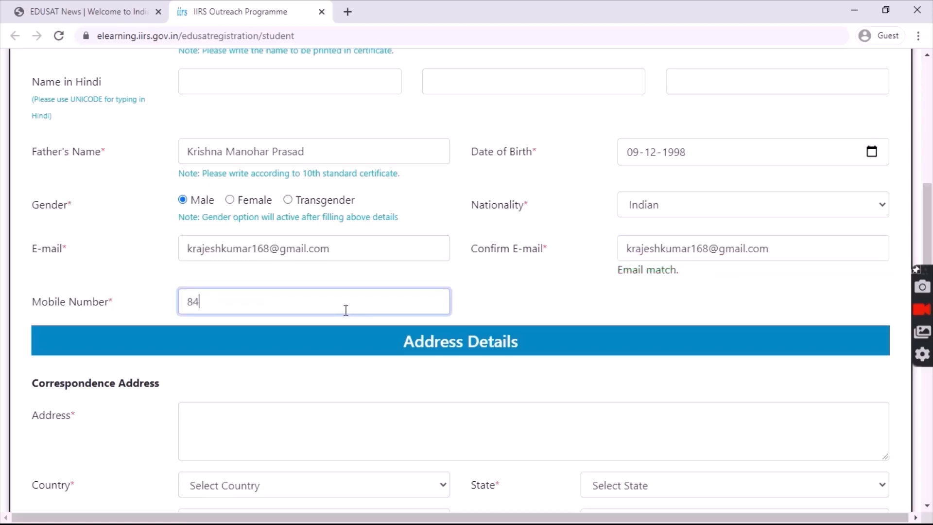
{"action": "left_click_drag", "start_coordinate": [932, 209], "coordinate": [931, 247]}
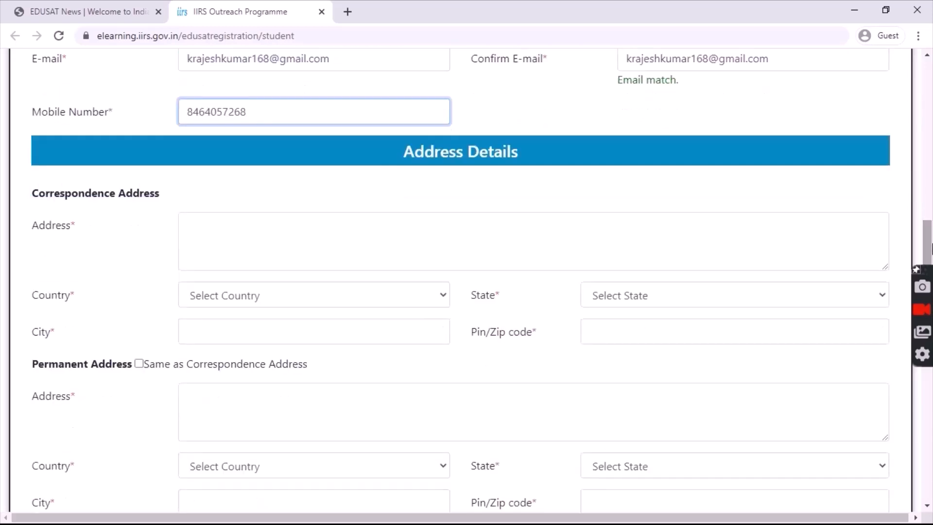
{"action": "left_click", "coordinate": [410, 255]}
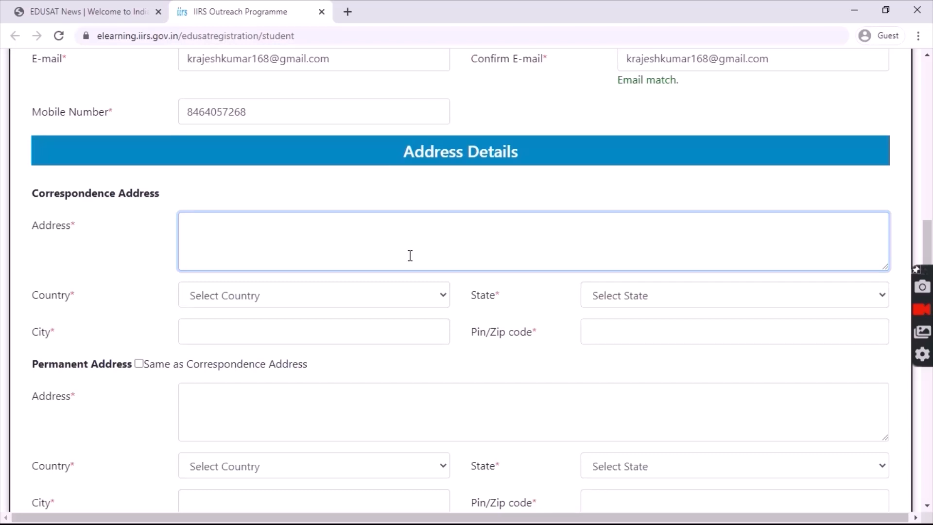
- Type the participant's city and state as the correspondence address, replacing the mistyped first attempt
{"action": "type", "text": "visa"}
{"action": "key", "text": "BackSpace"}
{"action": "key", "text": "BackSpace"}
{"action": "key", "text": "BackSpace"}
{"action": "key", "text": "BackSpace"}
{"action": "type", "text": "Vl"}
{"action": "type", "text": "SAKHAPA"}
{"action": "type", "text": "TNAM"}
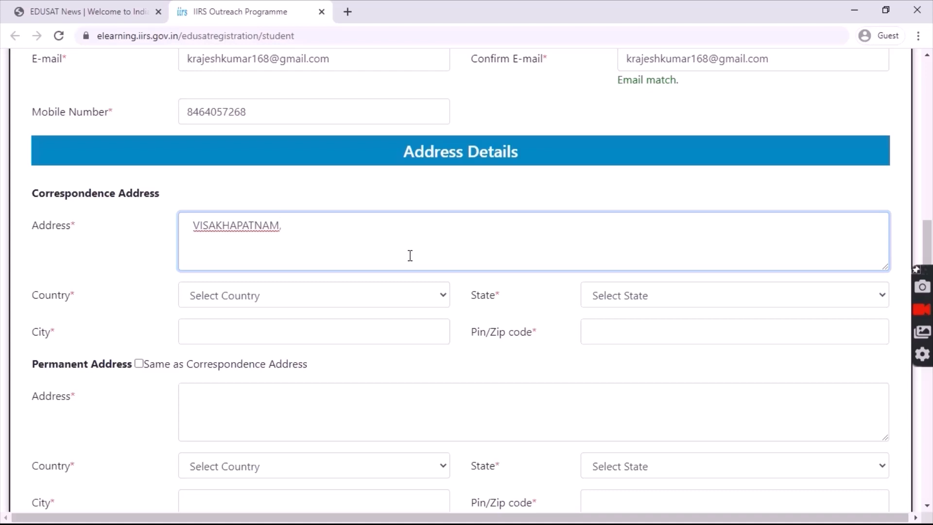
{"action": "type", "text": ", ANDHRA PRADESH"}
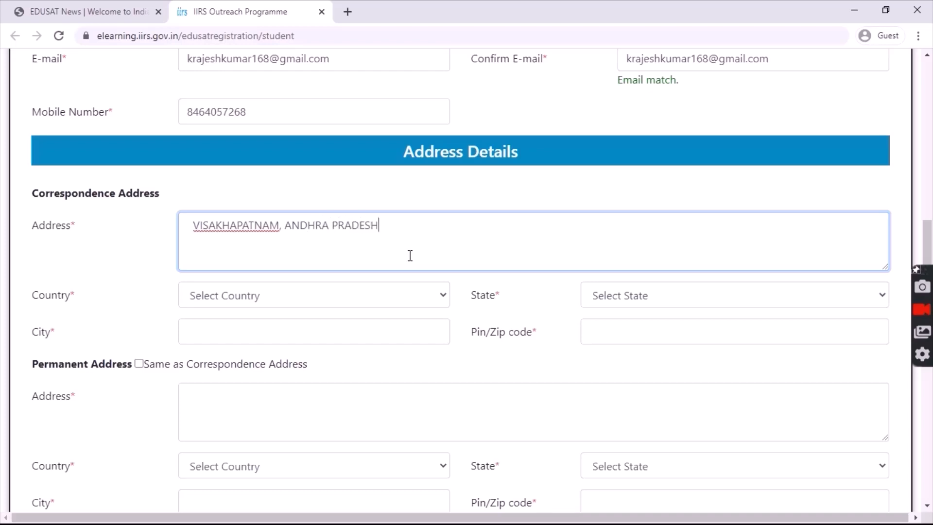
- Set the correspondence address country to India and state to Andhra Pradesh
{"action": "left_click", "coordinate": [357, 295]}
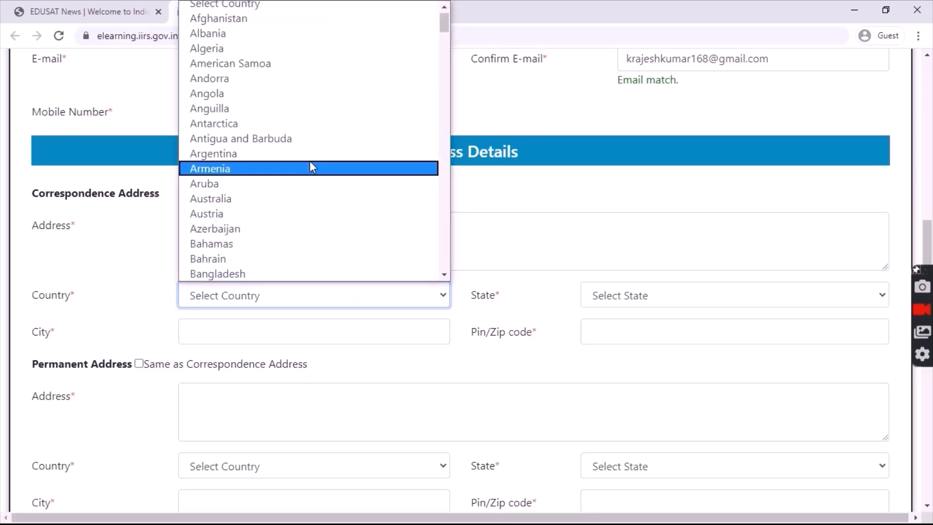
{"action": "type", "text": "india"}
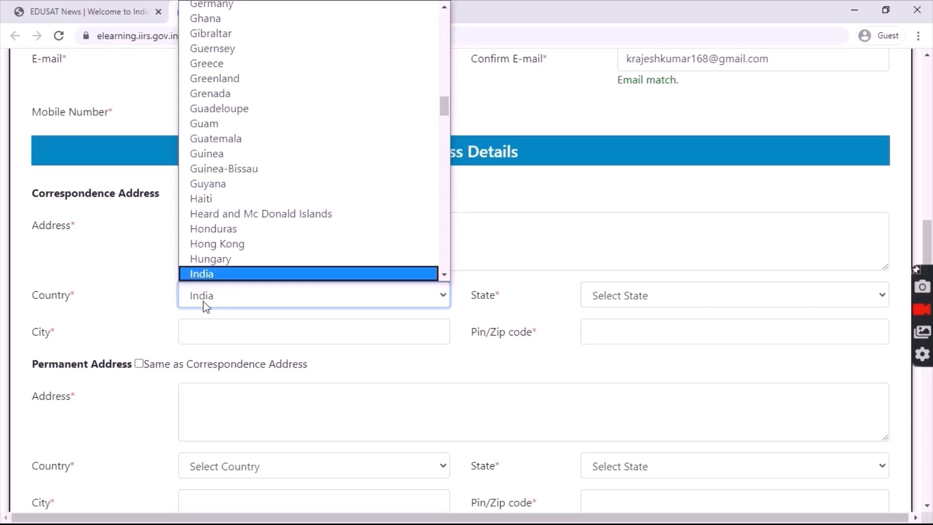
{"action": "left_click", "coordinate": [220, 275]}
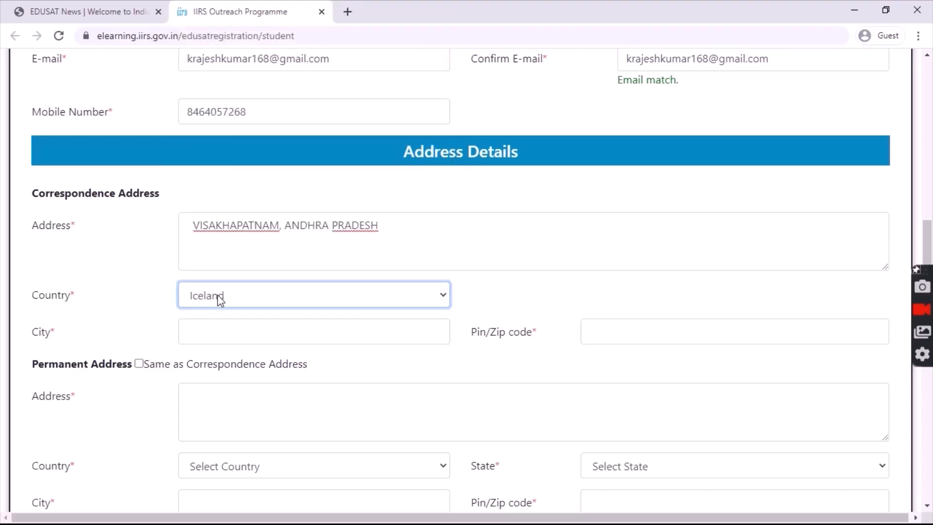
{"action": "left_click", "coordinate": [218, 296]}
{"action": "left_click", "coordinate": [219, 259]}
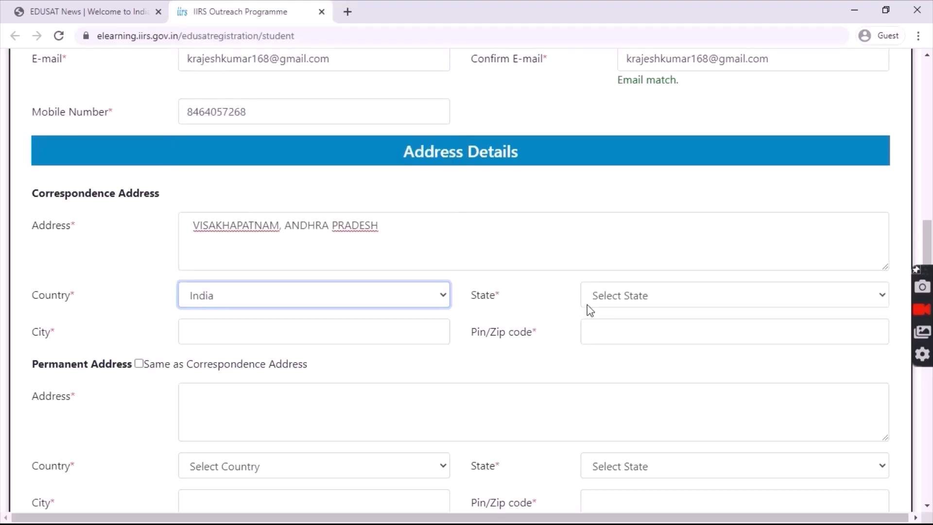
{"action": "left_click", "coordinate": [620, 300]}
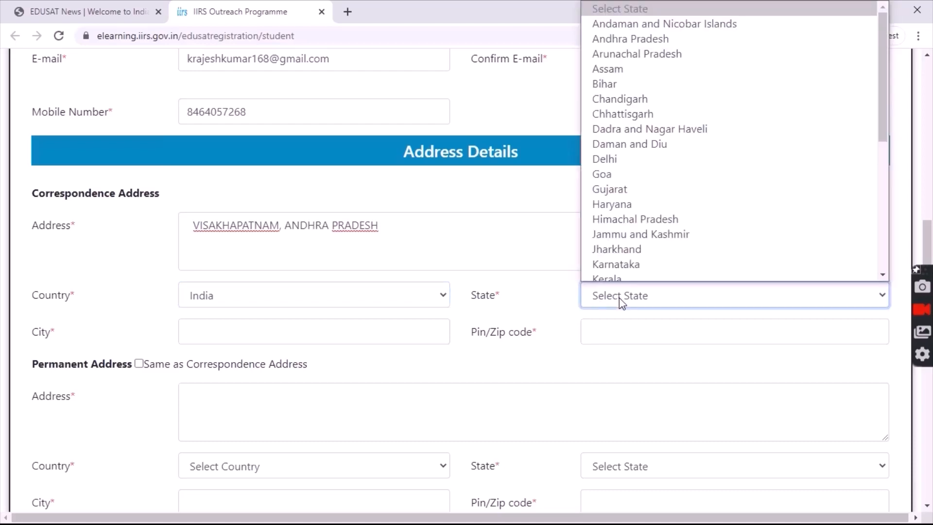
{"action": "left_click", "coordinate": [650, 36]}
- Enter Visakhapatnam as the correspondence city and fill in its pin code
{"action": "left_click", "coordinate": [328, 340]}
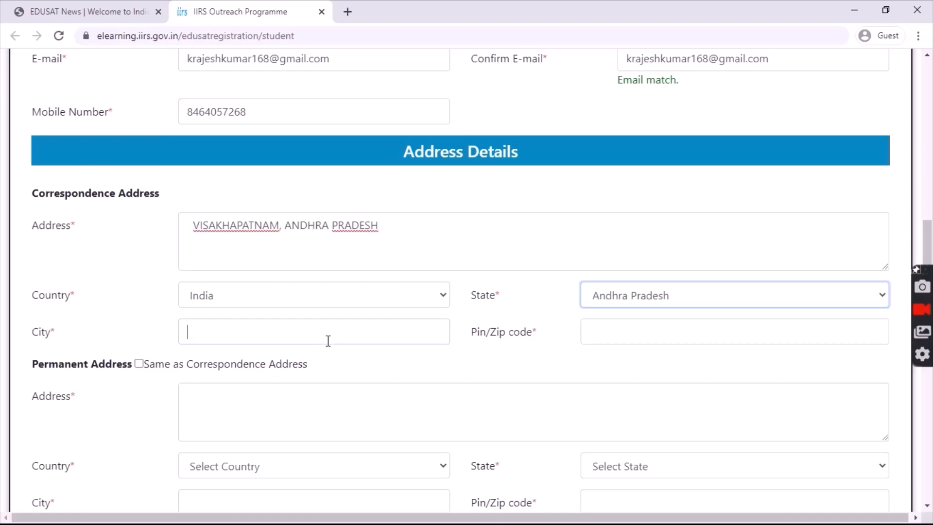
{"action": "type", "text": "Vi"}
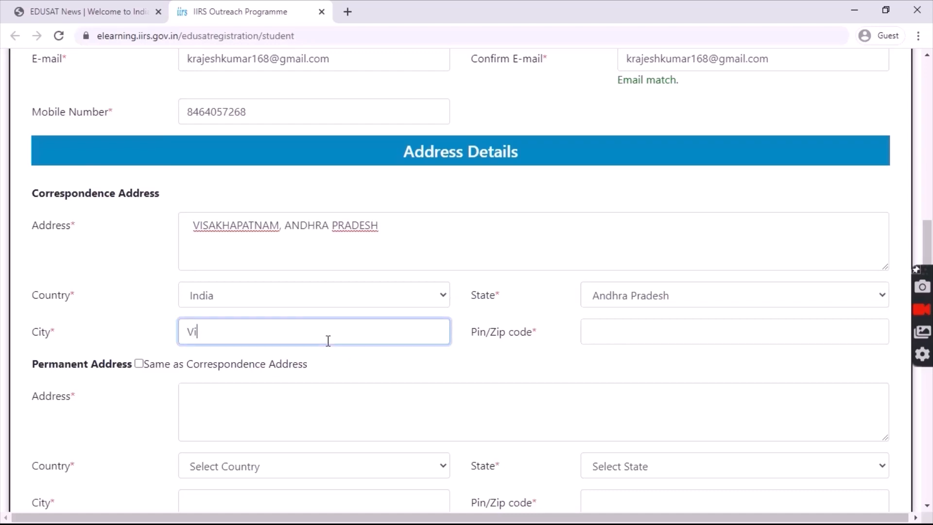
{"action": "type", "text": "sakhapatnam"}
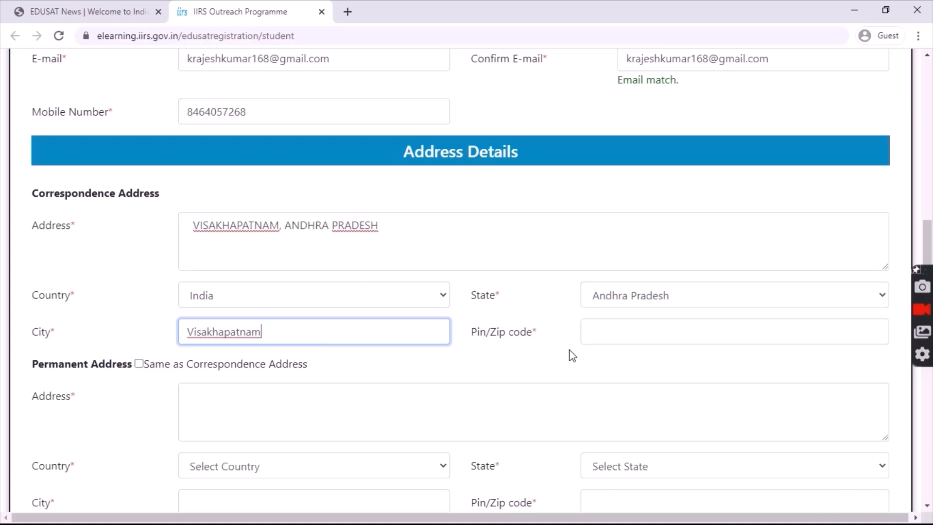
{"action": "left_click", "coordinate": [617, 335]}
{"action": "type", "text": "5"}
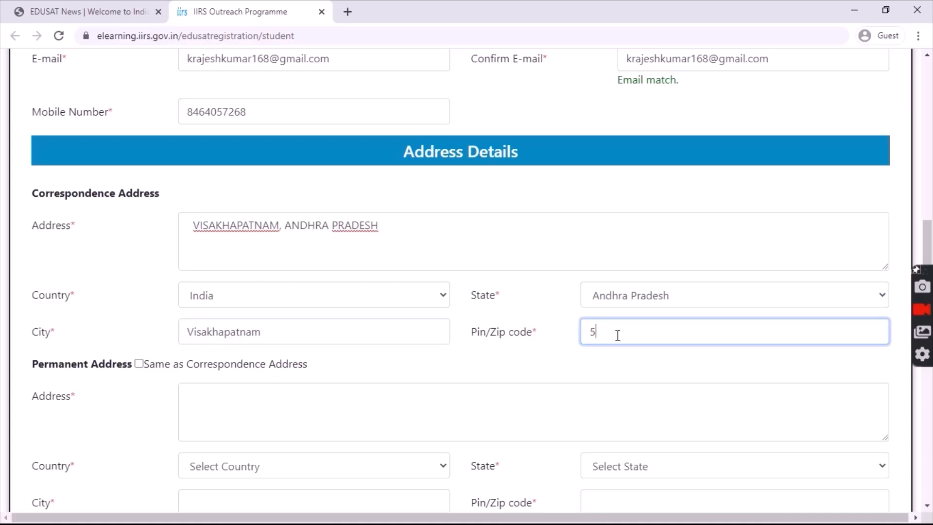
{"action": "type", "text": "30001"}
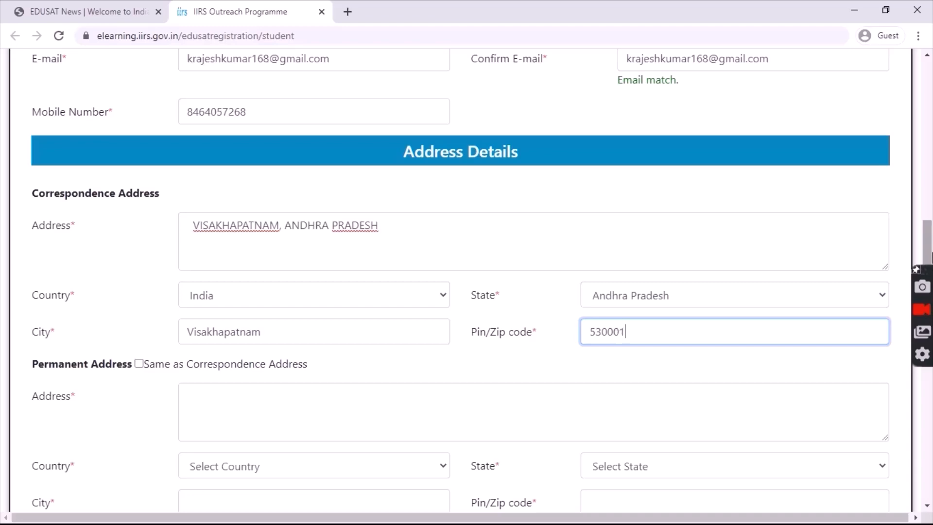
{"action": "scroll", "coordinate": [461, 280], "scroll_direction": "down", "scroll_amount": 5}
- Tick 'Same as Correspondence Address' for the permanent address and scroll to Educational Details
{"action": "scroll", "coordinate": [306, 272], "scroll_direction": "up", "scroll_amount": 4}
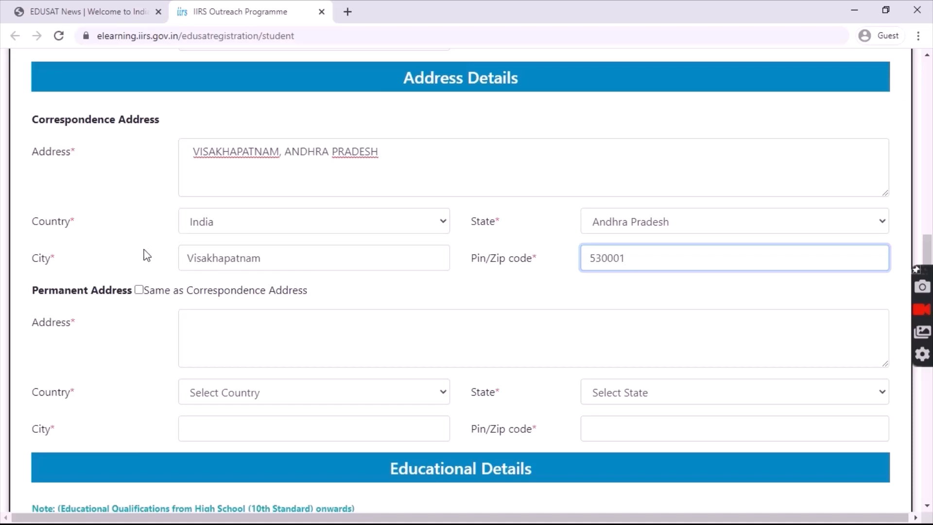
{"action": "left_click", "coordinate": [139, 290]}
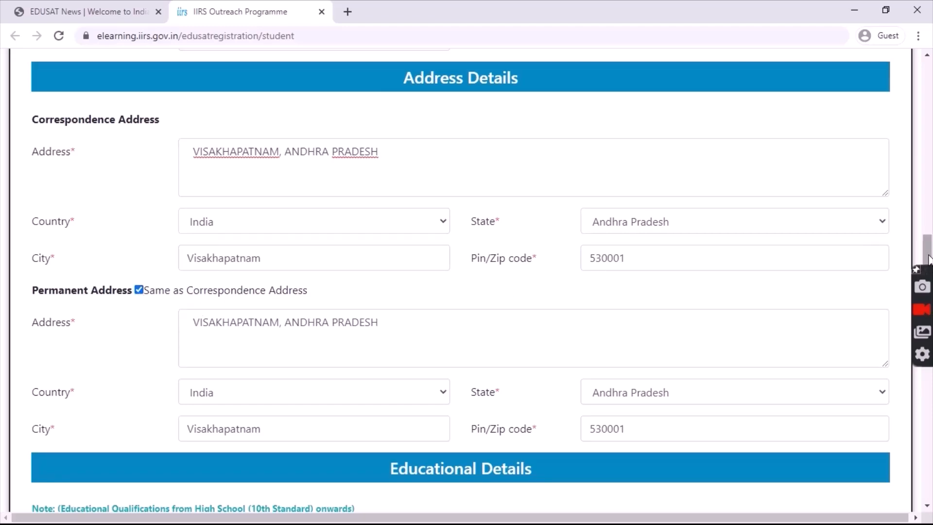
{"action": "left_click_drag", "start_coordinate": [928, 259], "coordinate": [928, 277]}
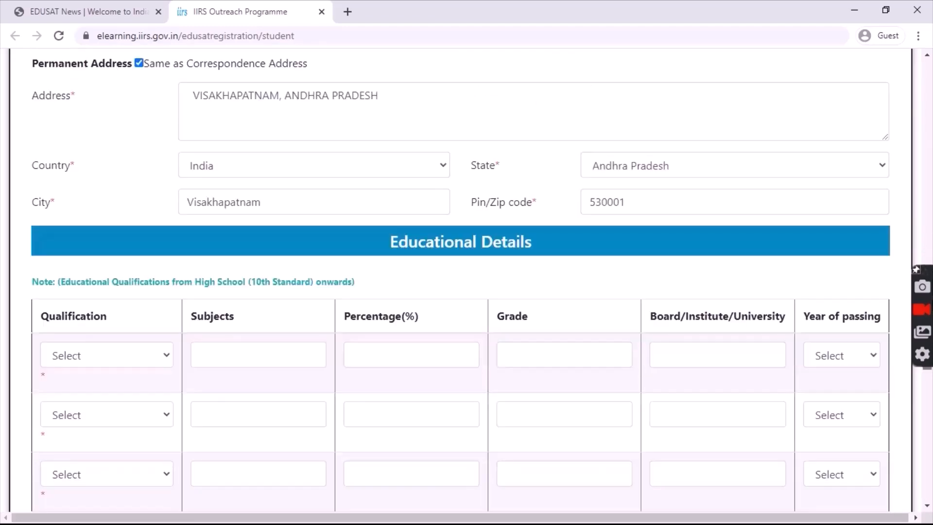
{"action": "left_click_drag", "start_coordinate": [928, 369], "coordinate": [927, 375]}
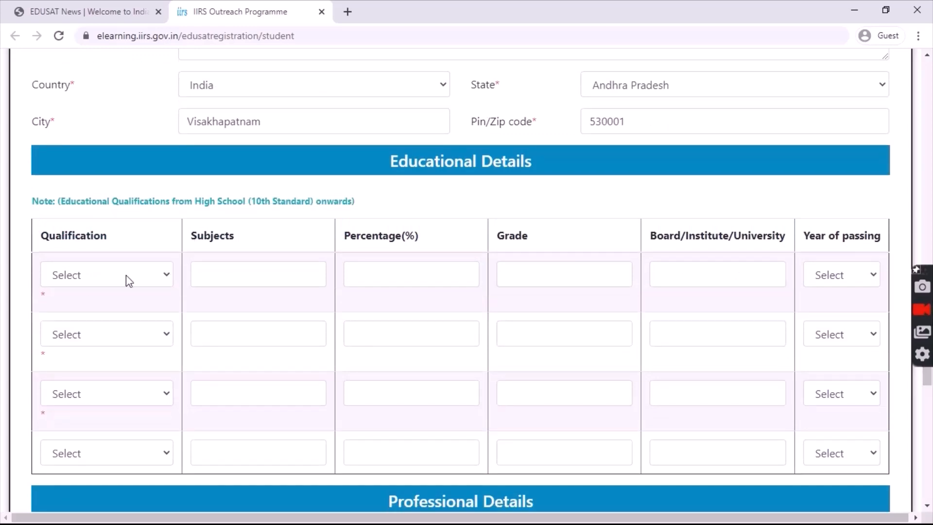
- Set the first education row to 10th Standard with subjects MATHS, ENGLISH, SOCIAL SCIENCE, SANSKRIT, SCIENCE
{"action": "left_click", "coordinate": [144, 273]}
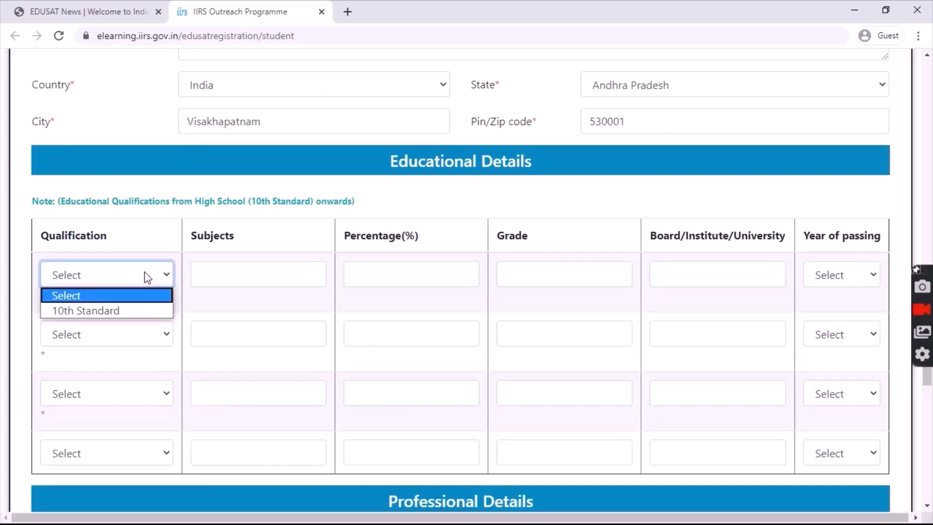
{"action": "left_click", "coordinate": [119, 311]}
{"action": "left_click", "coordinate": [248, 264]}
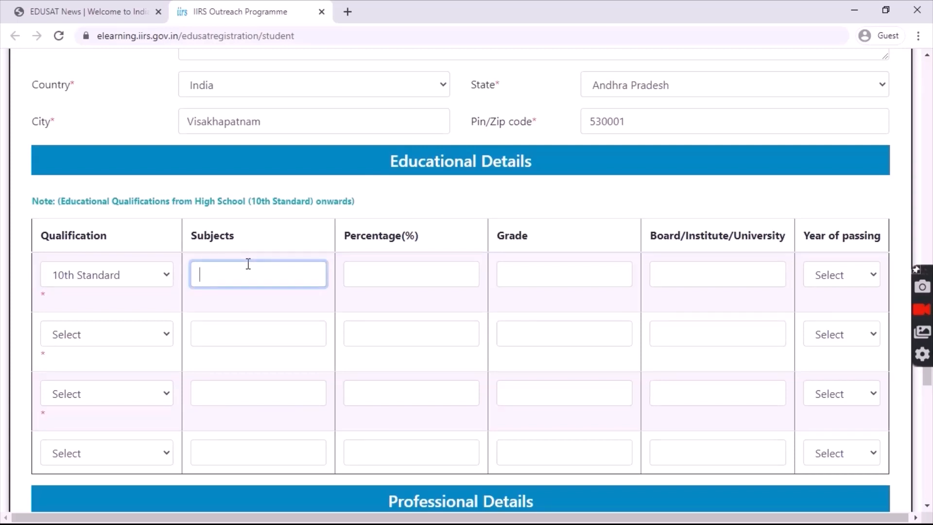
{"action": "type", "text": "MATHS,ENGLISH,SOCIAL"}
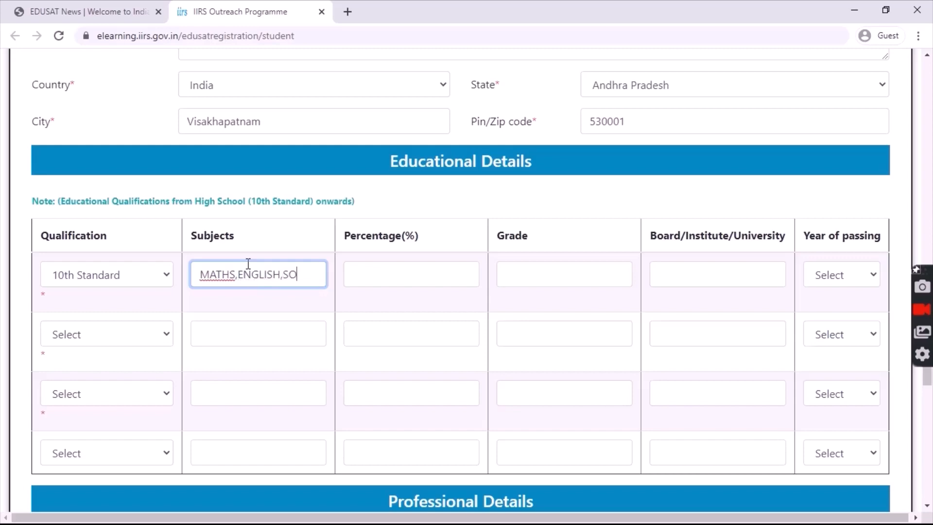
{"action": "type", "text": "CIENCE"}
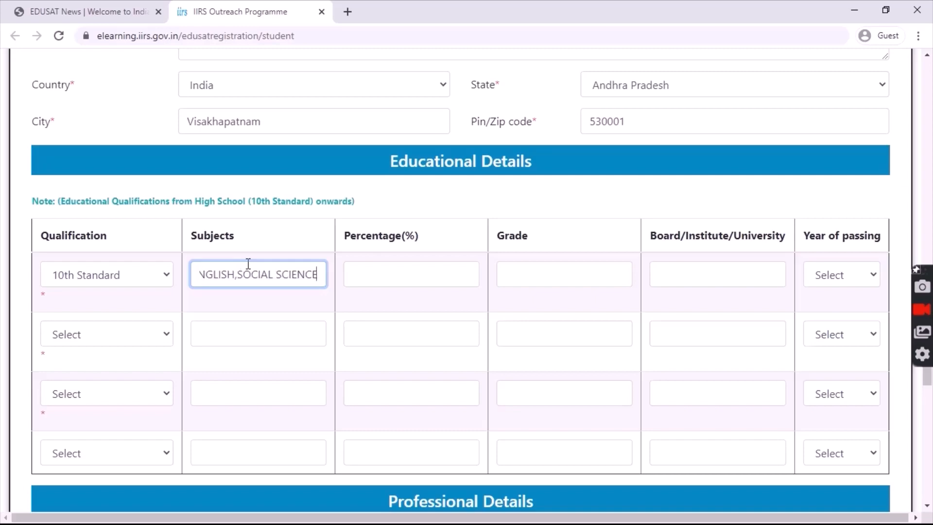
{"action": "type", "text": ","}
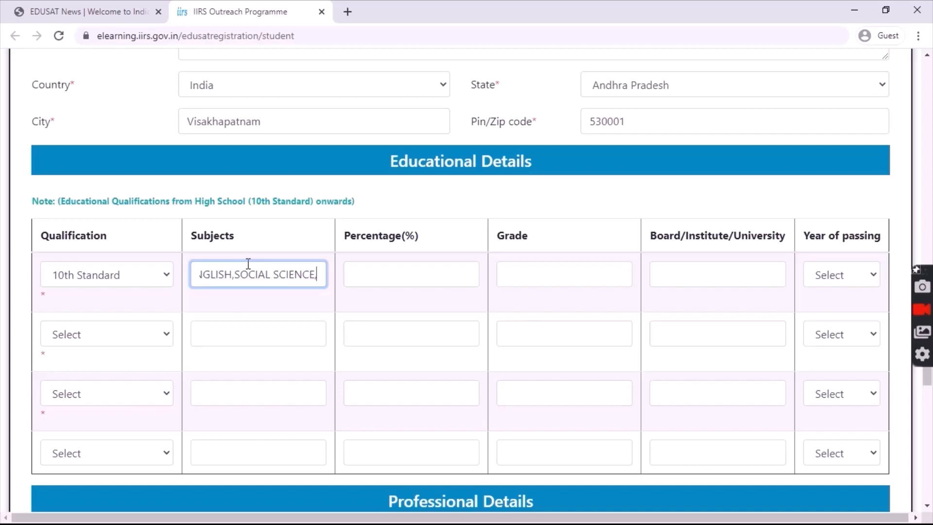
{"action": "type", "text": "SANSK"}
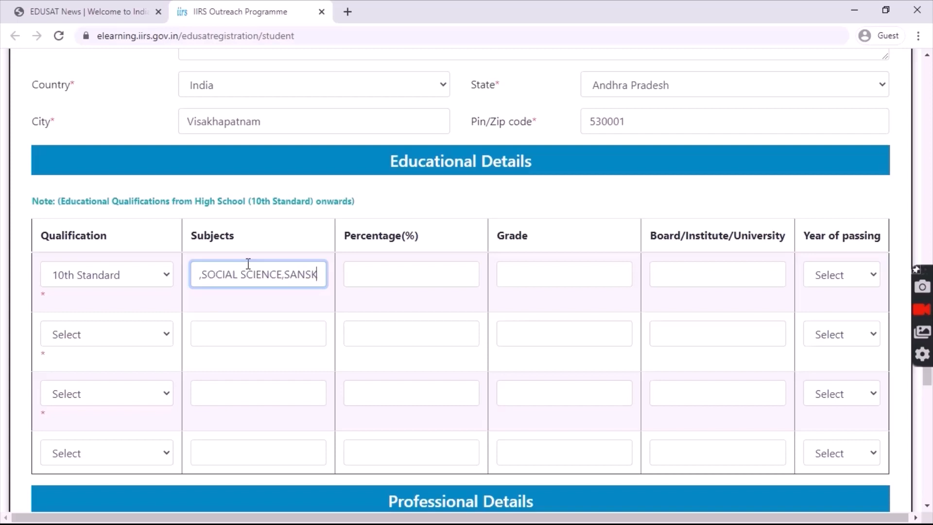
{"action": "type", "text": "RIT"}
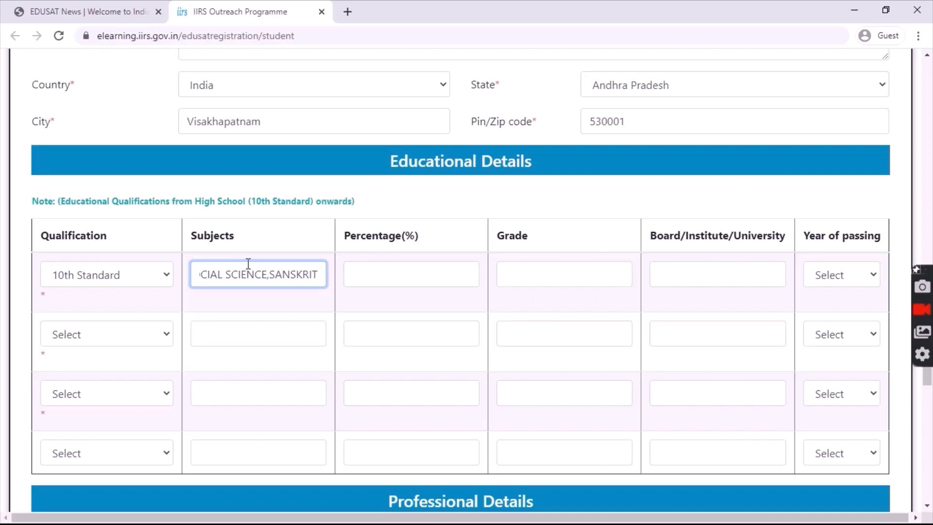
{"action": "type", "text": ","}
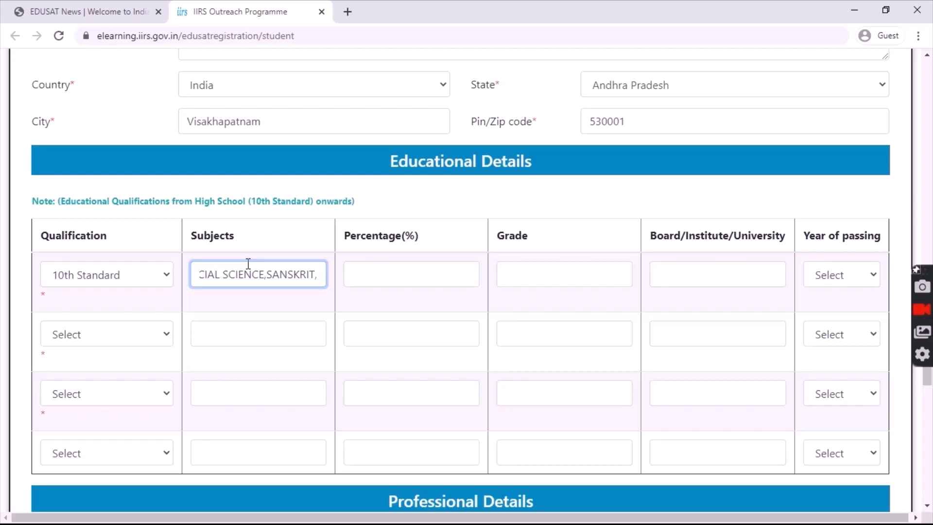
{"action": "type", "text": "SCIENC"}
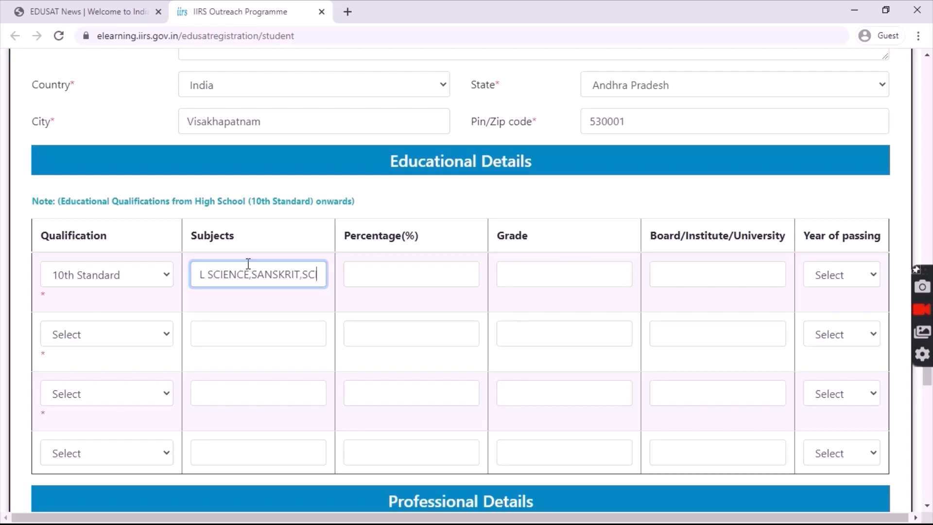
{"action": "type", "text": "E"}
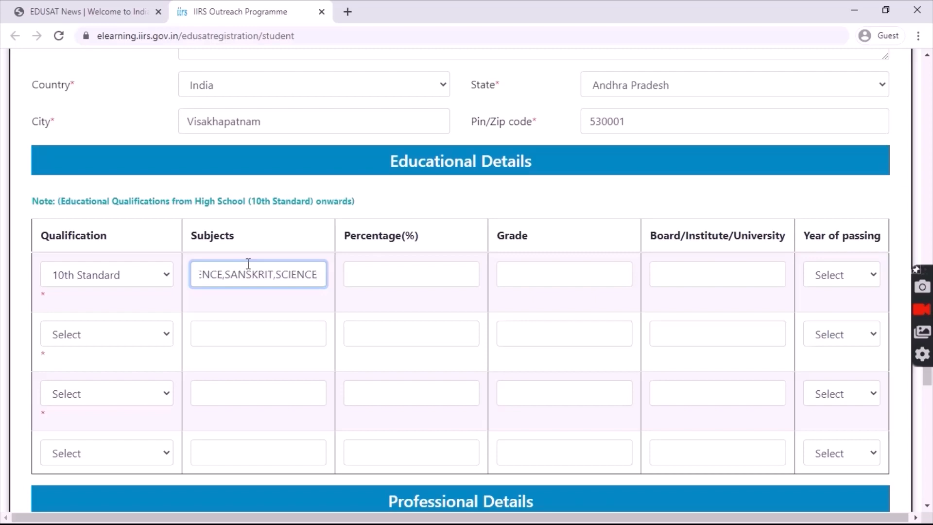
- Enter 96 as the percentage and CBSE as the board, with 2014 as the passing year
{"action": "left_click", "coordinate": [366, 286]}
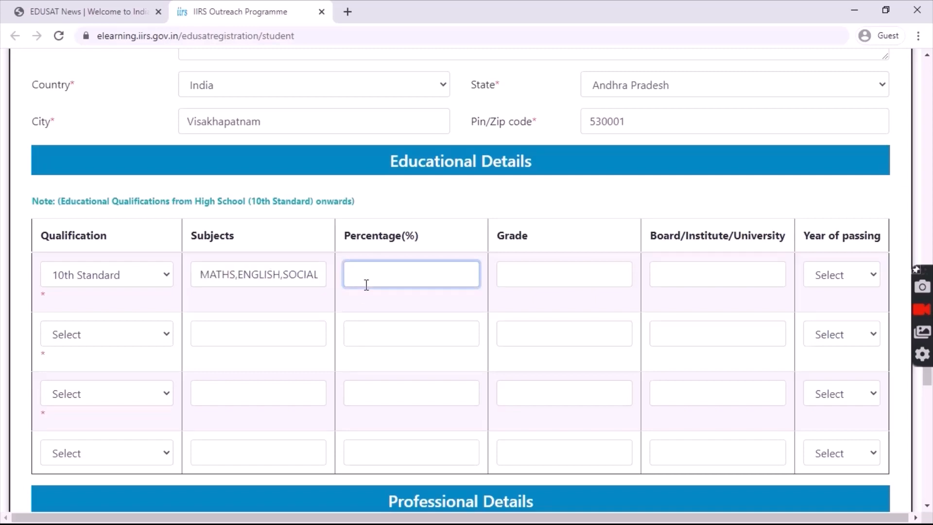
{"action": "type", "text": "96"}
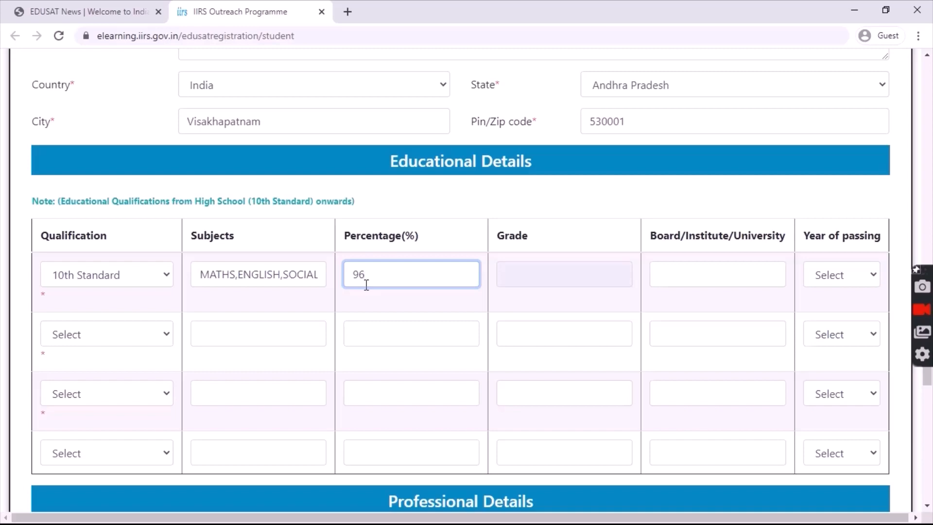
{"action": "left_click", "coordinate": [688, 269]}
{"action": "type", "text": "CBSE"}
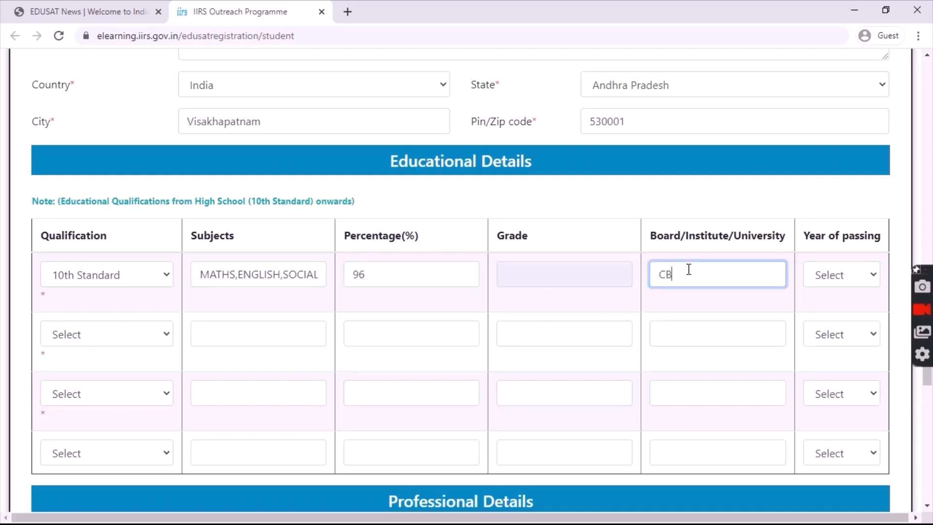
{"action": "left_click", "coordinate": [855, 275]}
{"action": "scroll", "coordinate": [861, 226], "scroll_direction": "down", "scroll_amount": 1}
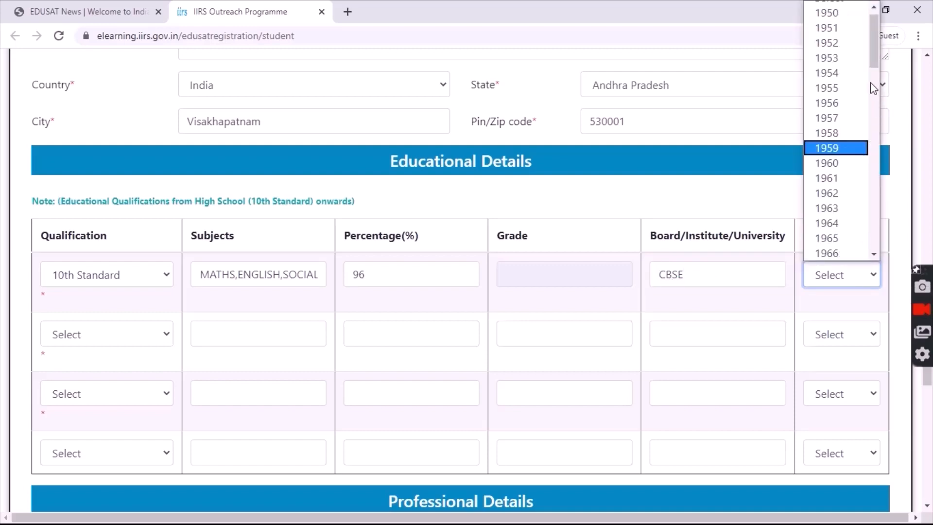
{"action": "left_click_drag", "start_coordinate": [874, 47], "coordinate": [871, 176]}
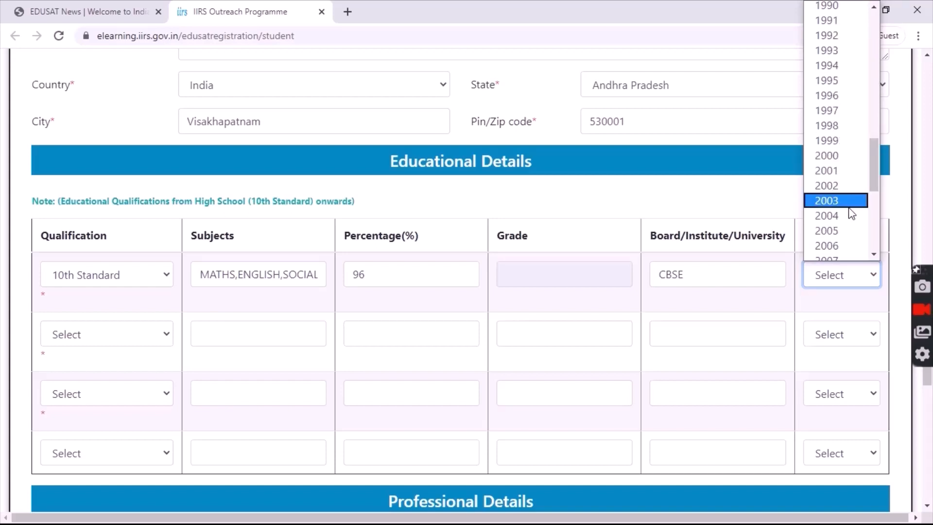
{"action": "key", "text": "Down"}
{"action": "key", "text": "Down"}
{"action": "key", "text": "Down"}
{"action": "key", "text": "Down"}
{"action": "key", "text": "Down"}
{"action": "key", "text": "Down"}
{"action": "key", "text": "Down"}
{"action": "key", "text": "Down"}
{"action": "key", "text": "Down"}
{"action": "key", "text": "Down"}
{"action": "key", "text": "Down"}
{"action": "key", "text": "Down"}
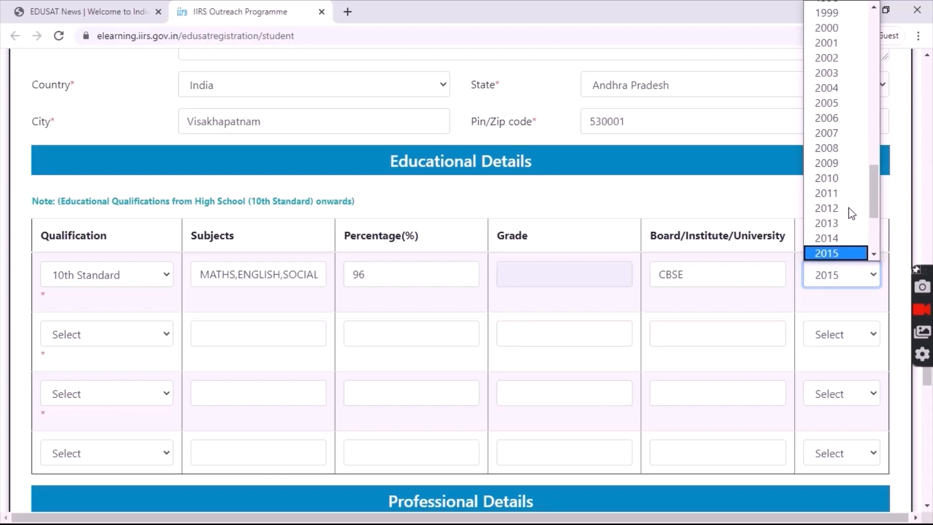
{"action": "key", "text": "Up"}
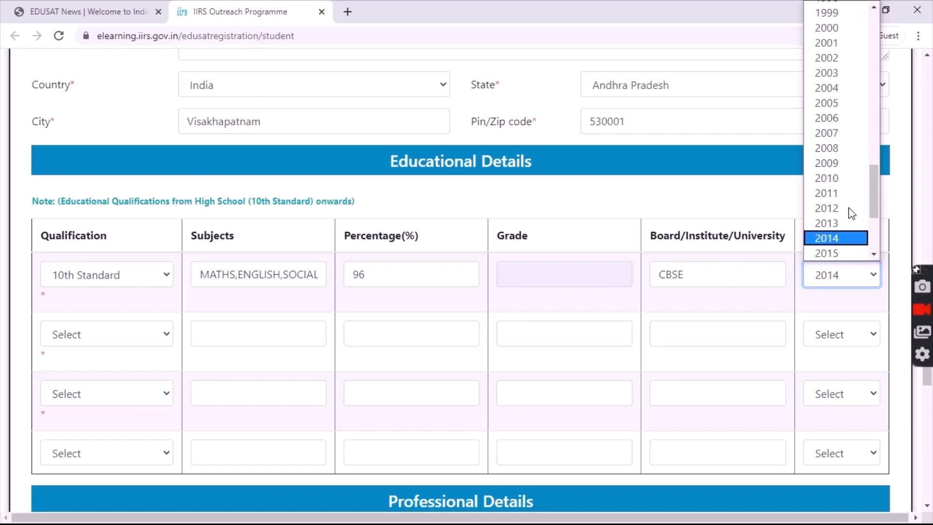
{"action": "key", "text": "Return"}
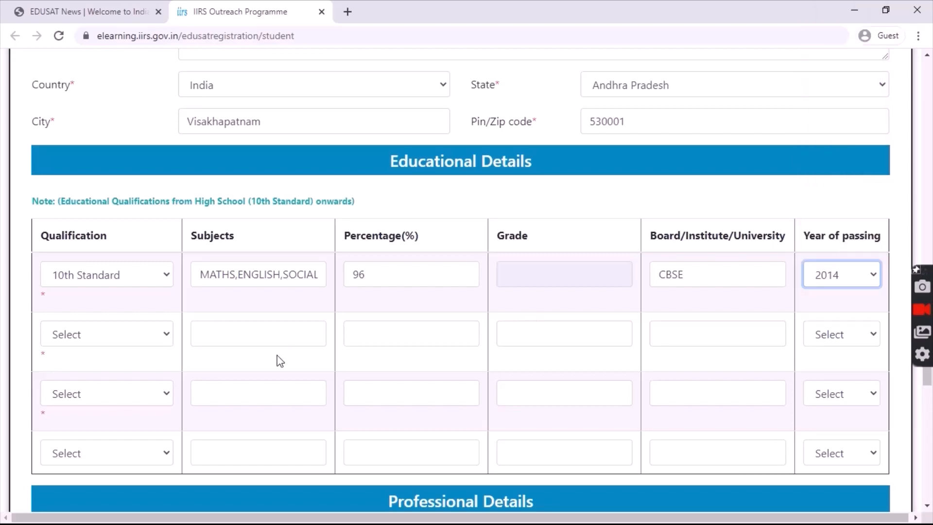
- Set the second row to 10+2 standard with subjects 'MATHS,PHYSCIS,BIOLOGY,COMPUTER SCIENCE ENGLISH'
{"action": "left_click", "coordinate": [132, 334]}
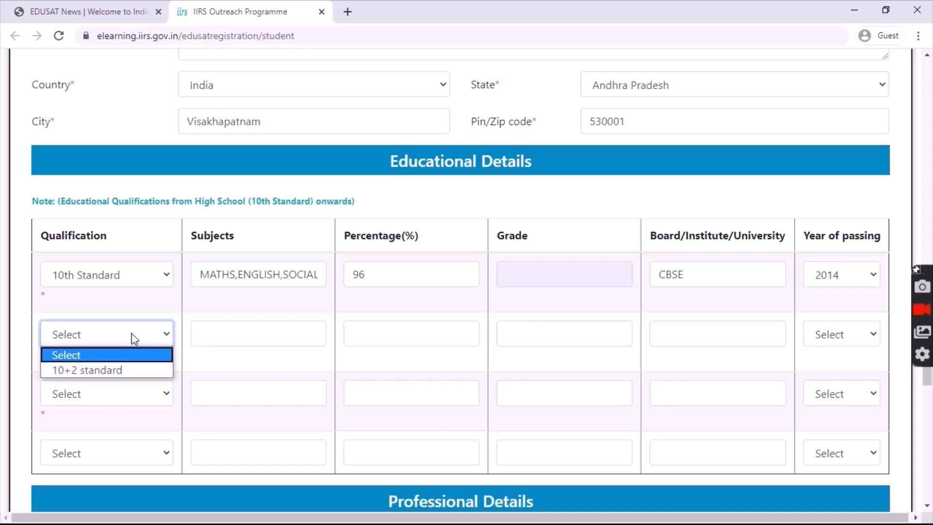
{"action": "left_click", "coordinate": [116, 371]}
{"action": "left_click", "coordinate": [230, 336]}
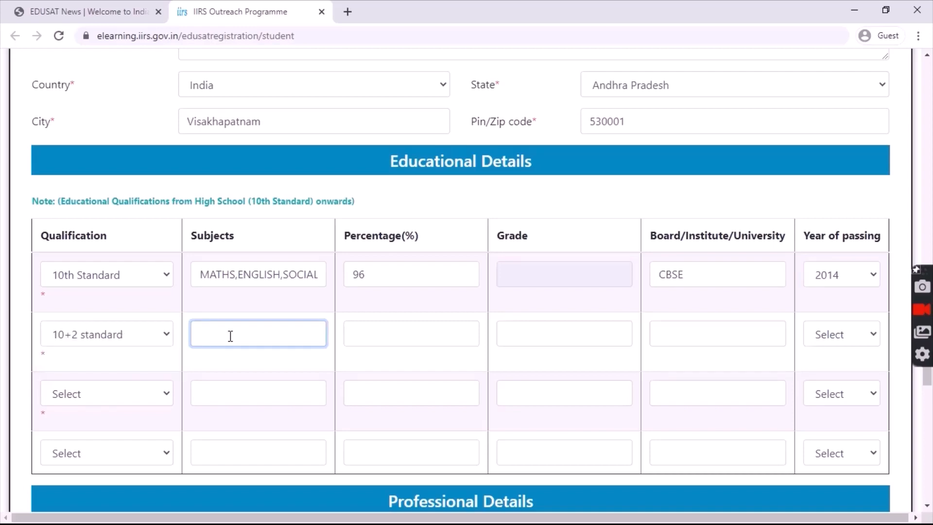
{"action": "type", "text": "MATHS,PHYSCIS,"}
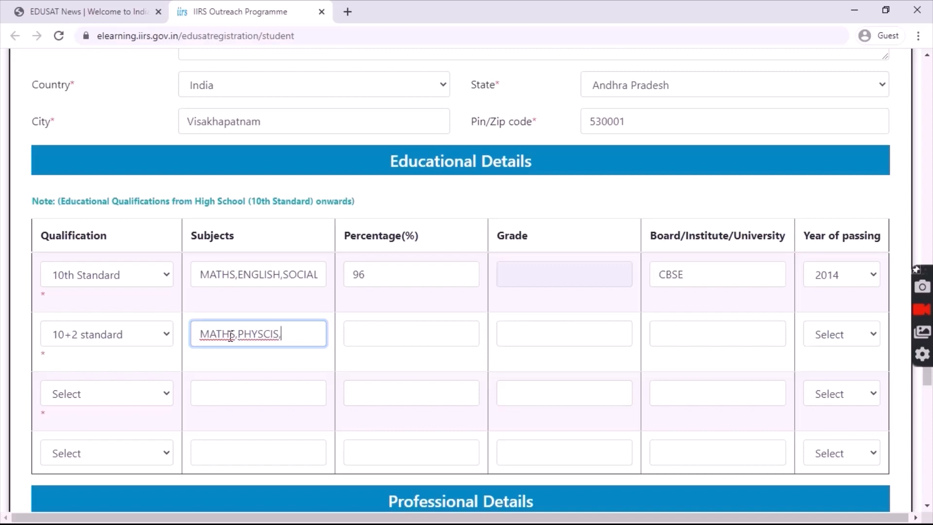
{"action": "type", "text": "BIOLOGY"}
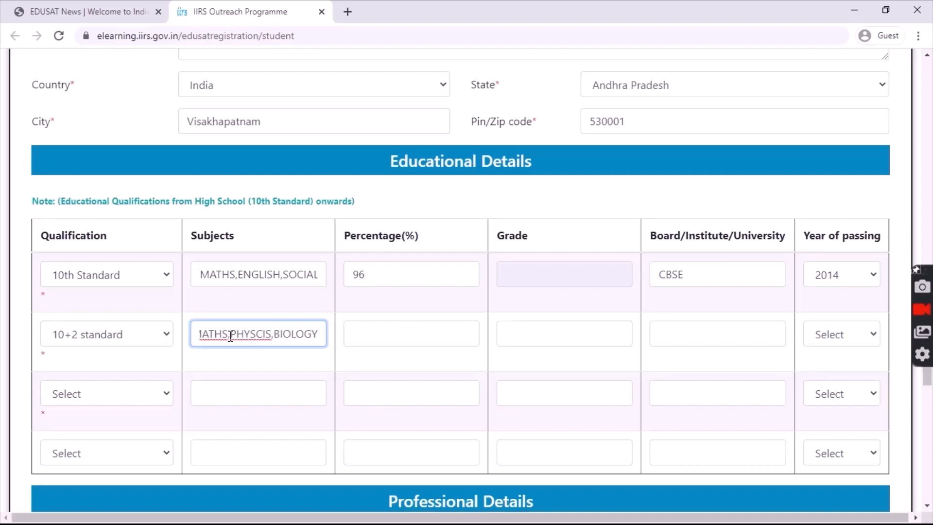
{"action": "type", "text": ",C"}
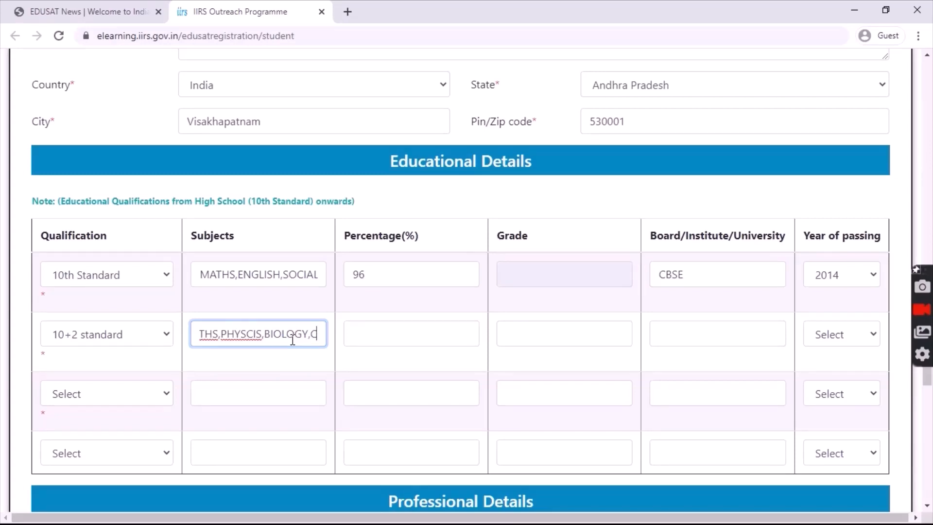
{"action": "type", "text": "OMPUTE"}
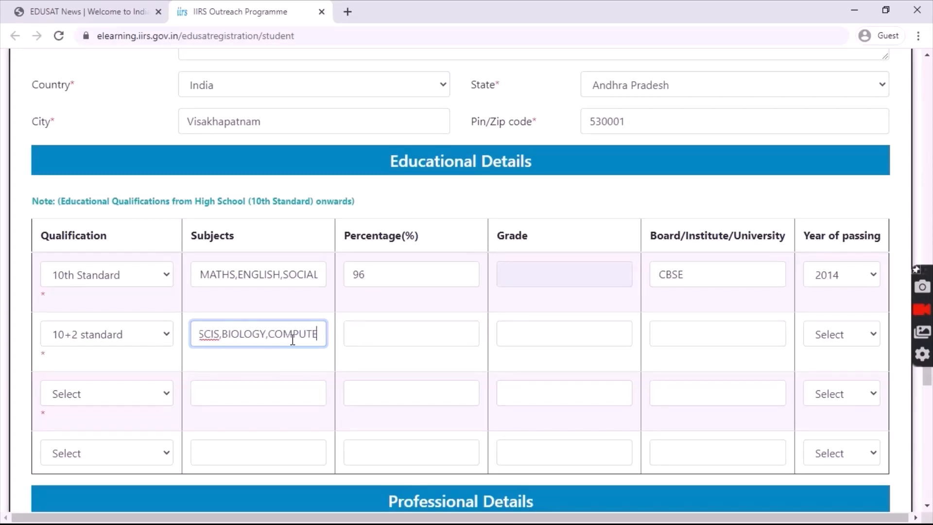
{"action": "type", "text": "R SCIE"}
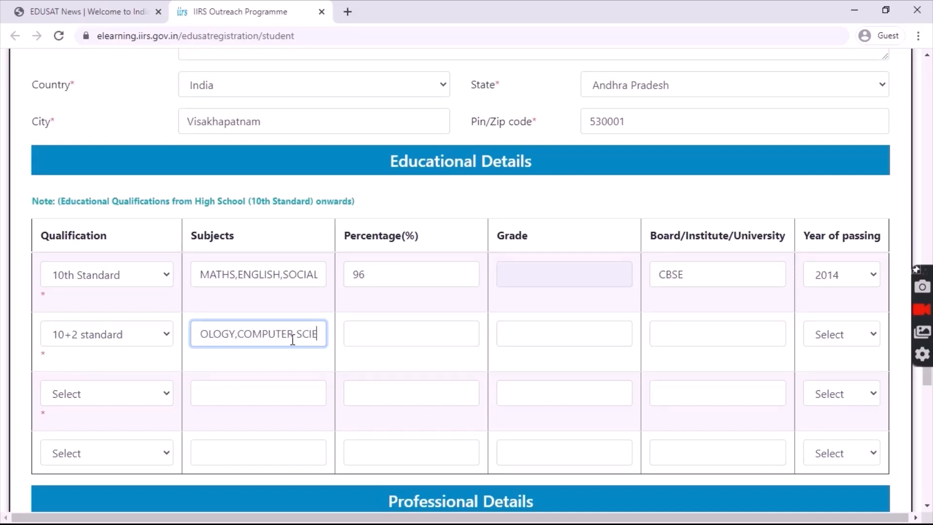
{"action": "type", "text": "NCE"}
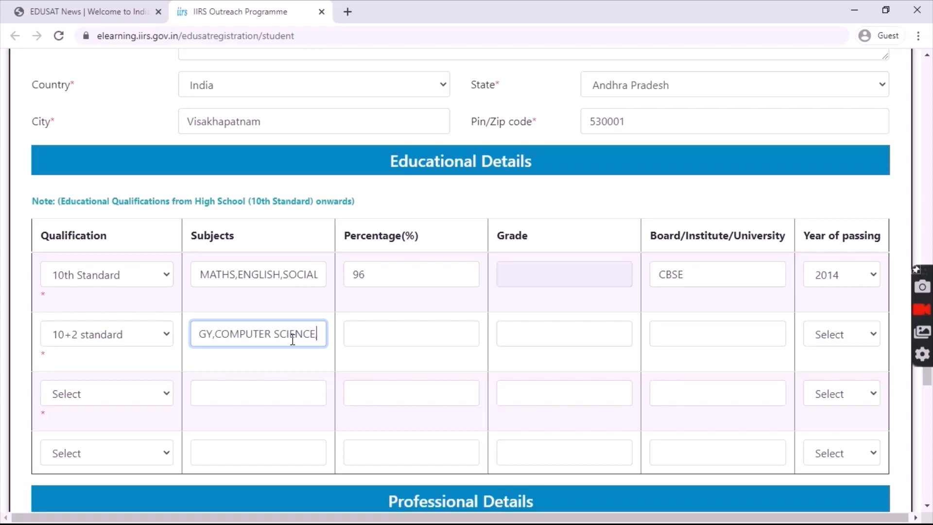
{"action": "type", "text": " EN"}
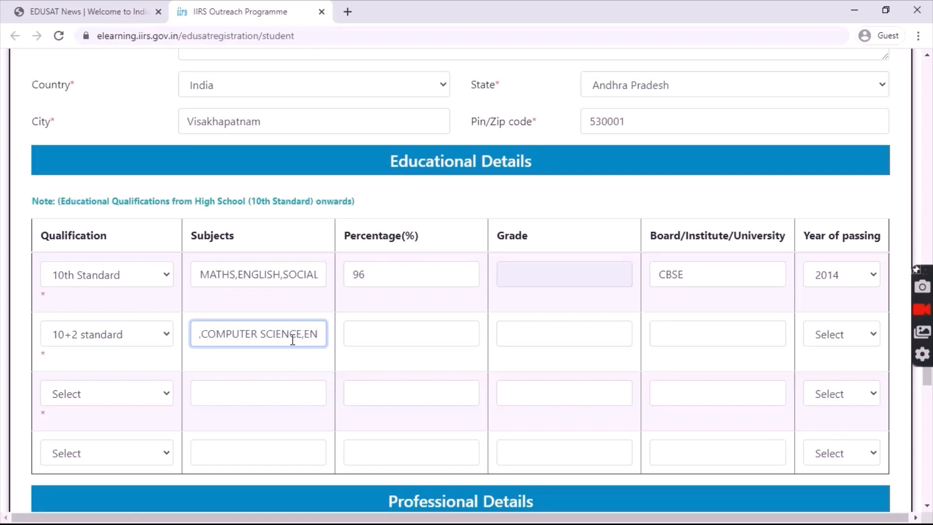
{"action": "type", "text": "GLISH"}
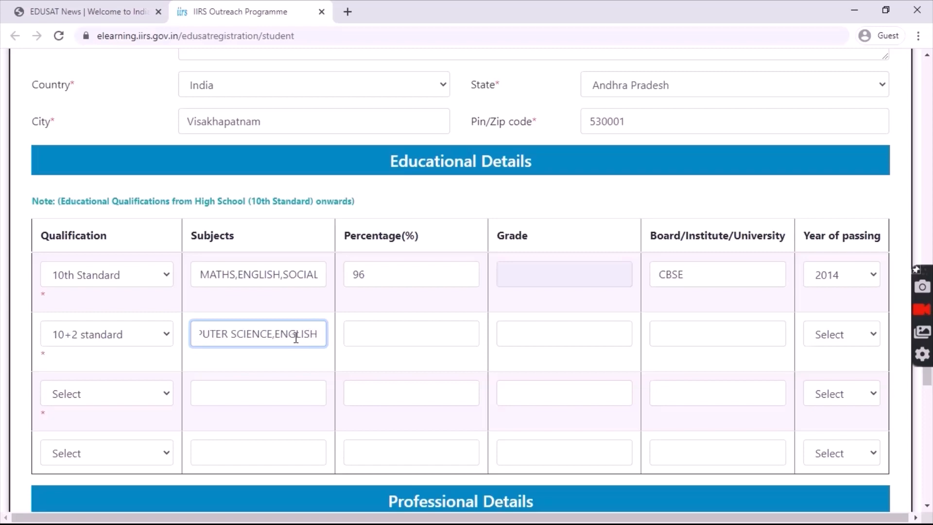
- Enter 95.3 as the percentage and CBSE as the board, with 2016 as the passing year
{"action": "left_click", "coordinate": [352, 335]}
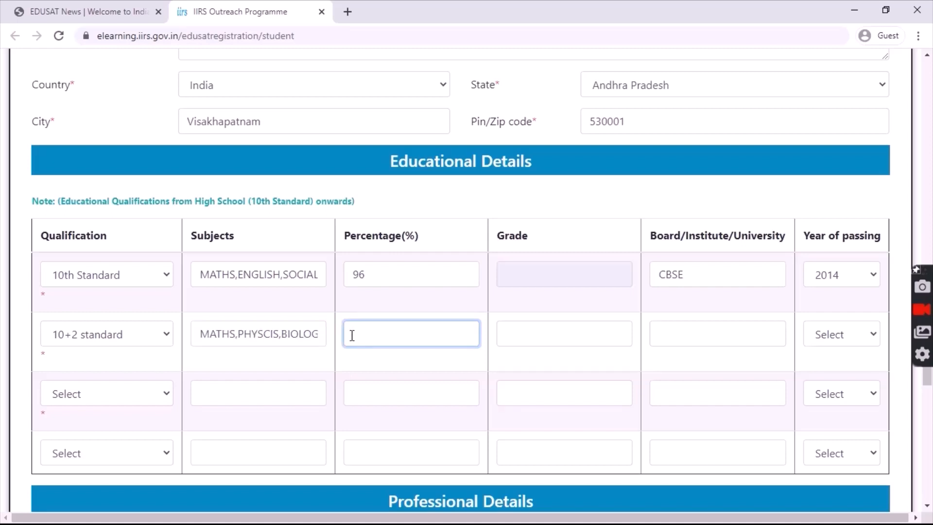
{"action": "type", "text": "95.3"}
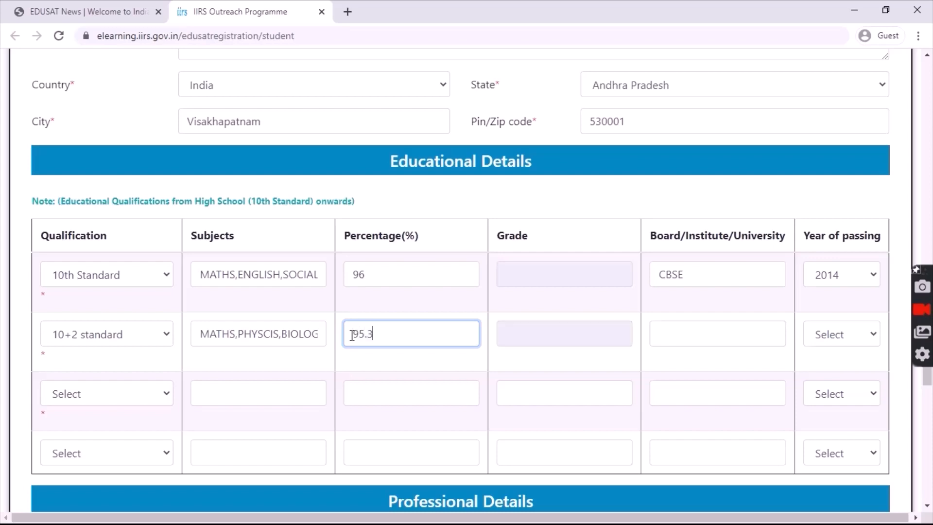
{"action": "left_click", "coordinate": [658, 334]}
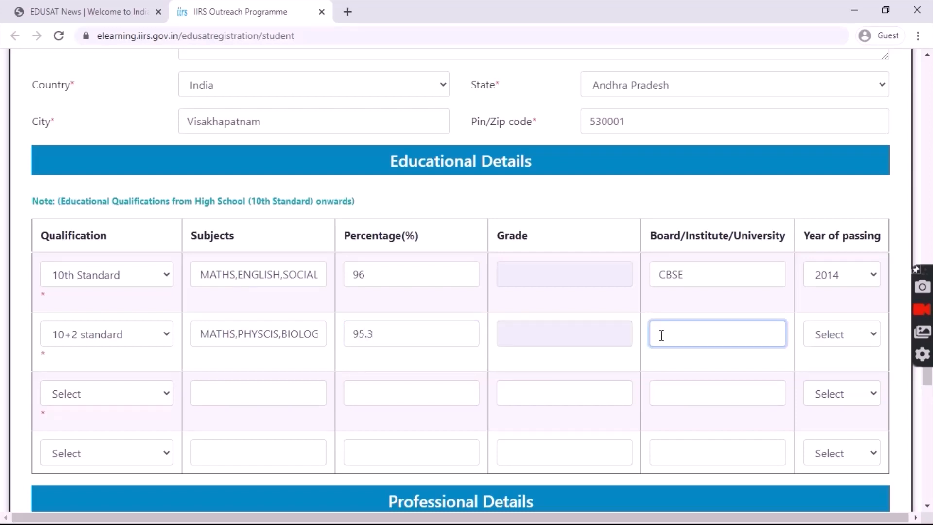
{"action": "type", "text": "CBSE"}
{"action": "left_click", "coordinate": [850, 341]}
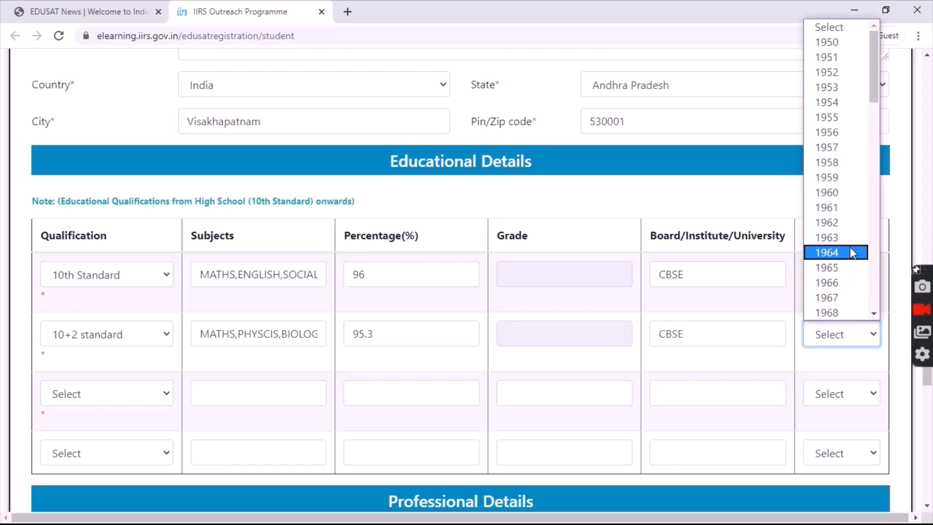
{"action": "key", "text": "Down"}
{"action": "key", "text": "Down"}
{"action": "key", "text": "Down"}
{"action": "key", "text": "Down"}
{"action": "key", "text": "Down"}
{"action": "key", "text": "Down"}
{"action": "key", "text": "Down"}
{"action": "key", "text": "Down"}
{"action": "key", "text": "Down"}
{"action": "key", "text": "Down"}
{"action": "key", "text": "Down"}
{"action": "key", "text": "Down"}
{"action": "key", "text": "Down"}
{"action": "key", "text": "Down"}
{"action": "key", "text": "Down"}
{"action": "key", "text": "Down"}
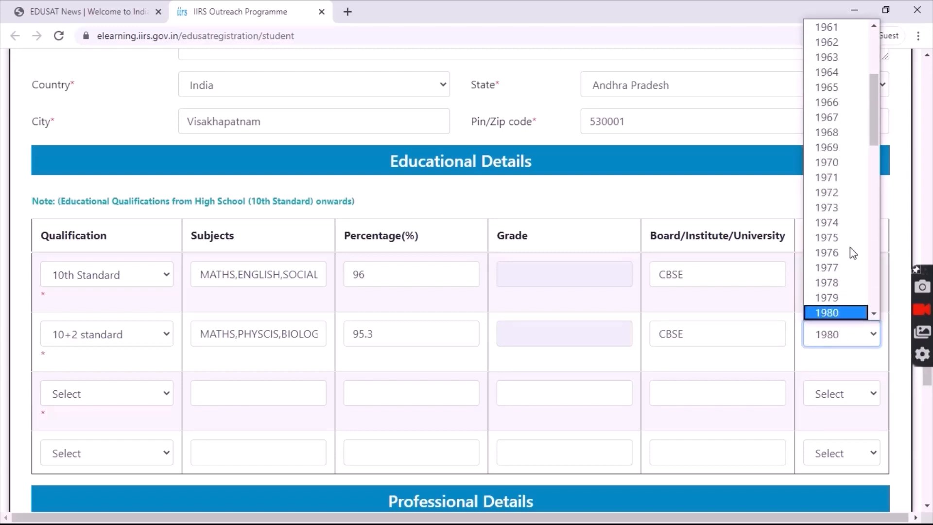
{"action": "key", "text": "Down"}
{"action": "key", "text": "Down"}
{"action": "key", "text": "Down"}
{"action": "key", "text": "Down"}
{"action": "key", "text": "Down"}
{"action": "key", "text": "Down"}
{"action": "key", "text": "Down"}
{"action": "key", "text": "Down"}
{"action": "key", "text": "Down"}
{"action": "key", "text": "Down"}
{"action": "key", "text": "Down"}
{"action": "key", "text": "Down"}
{"action": "key", "text": "Down"}
{"action": "key", "text": "Down"}
{"action": "key", "text": "Down"}
{"action": "key", "text": "Down"}
{"action": "key", "text": "Down"}
{"action": "key", "text": "Down"}
{"action": "key", "text": "Down"}
{"action": "key", "text": "Down"}
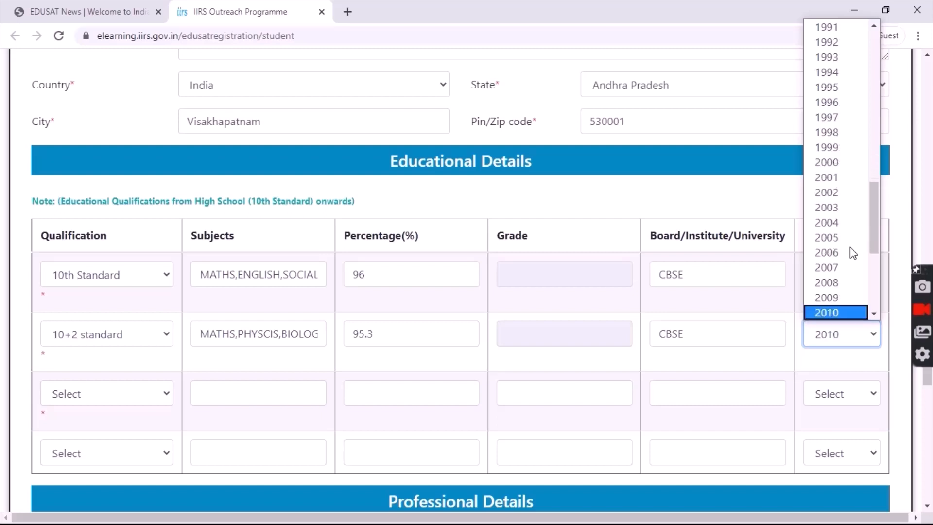
{"action": "key", "text": "Down"}
{"action": "key", "text": "Down"}
{"action": "key", "text": "Down"}
{"action": "key", "text": "Down"}
{"action": "key", "text": "Down"}
{"action": "key", "text": "Down"}
{"action": "key", "text": "Down"}
{"action": "key", "text": "Down"}
{"action": "key", "text": "Down"}
{"action": "key", "text": "Down"}
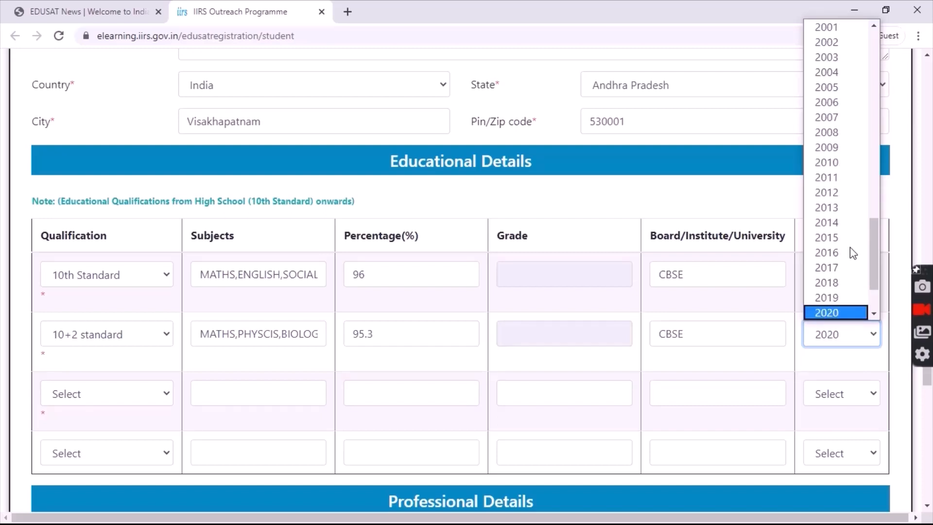
{"action": "key", "text": "Up"}
{"action": "key", "text": "Up"}
{"action": "key", "text": "Up"}
{"action": "key", "text": "Up"}
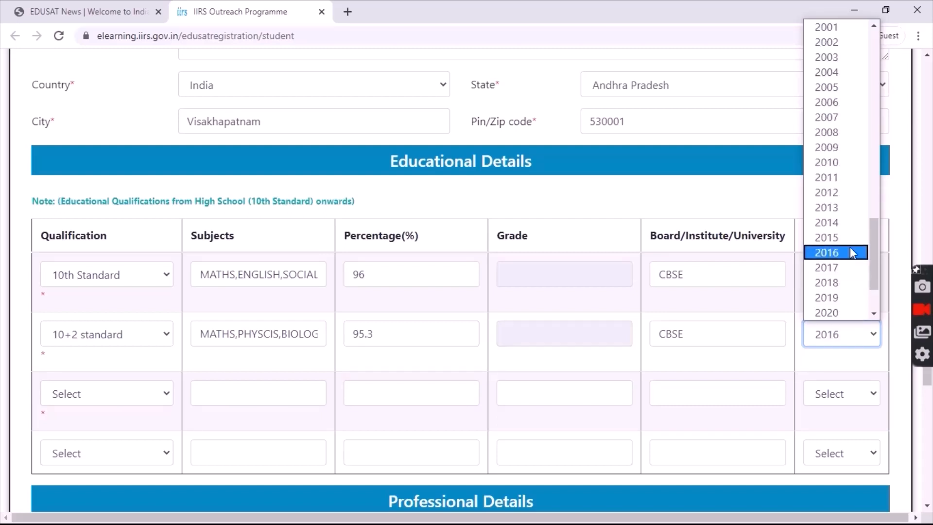
{"action": "left_click", "coordinate": [852, 253]}
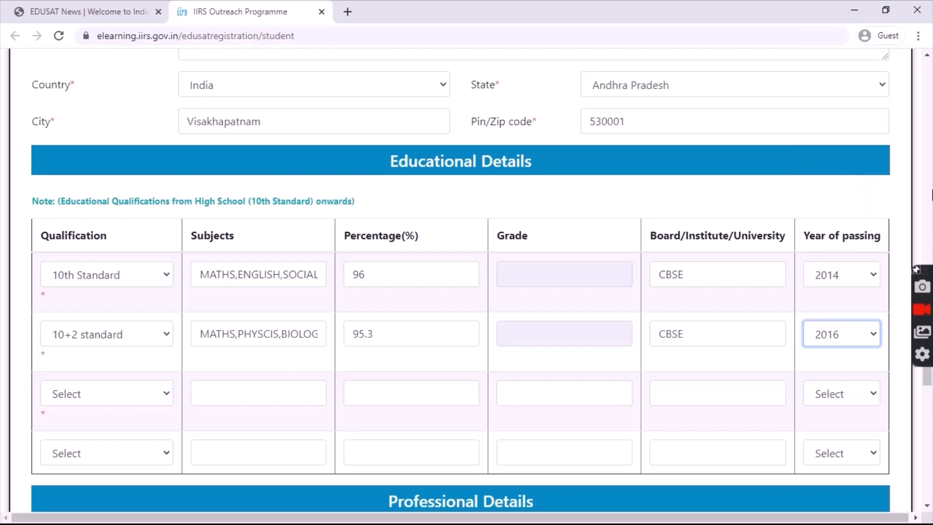
- Set the third row's qualification to Pursuing_Graduation with ENGINEERING as the subject
{"action": "left_click", "coordinate": [155, 392]}
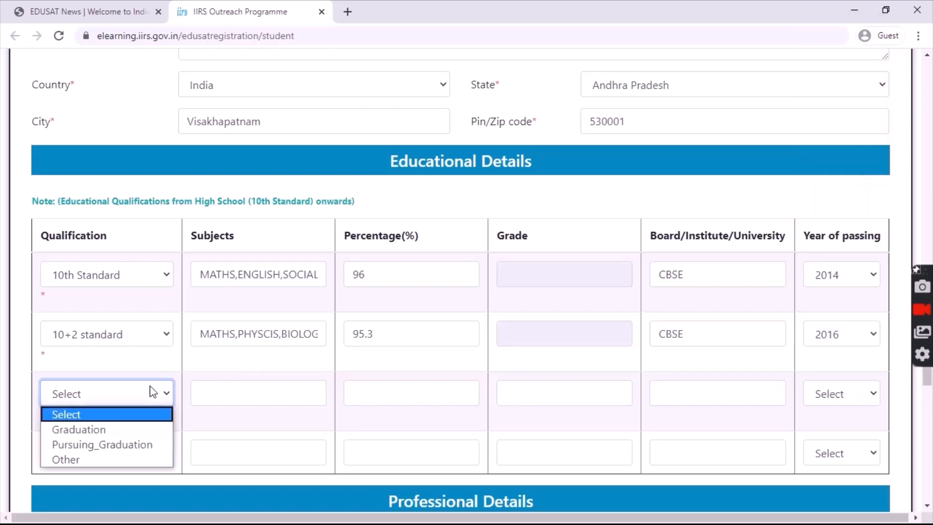
{"action": "left_click", "coordinate": [122, 430]}
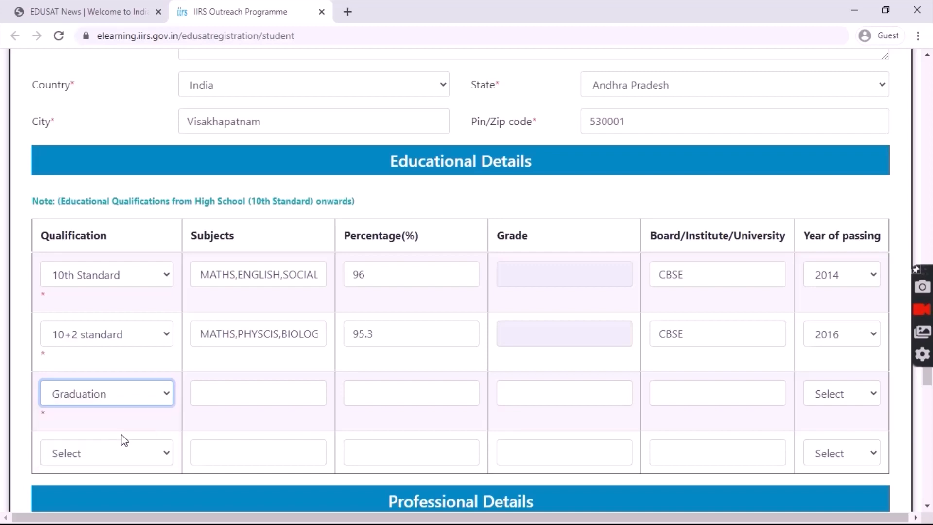
{"action": "left_click", "coordinate": [158, 400]}
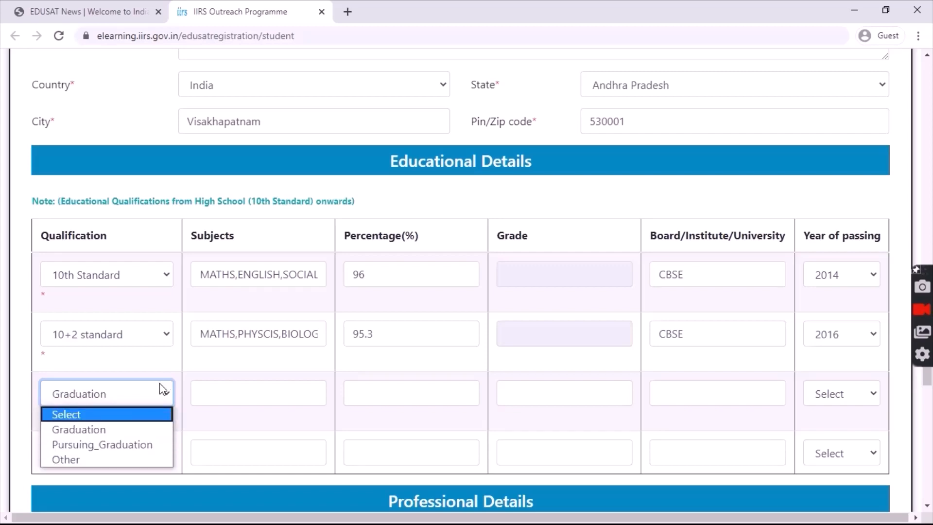
{"action": "left_click", "coordinate": [125, 444]}
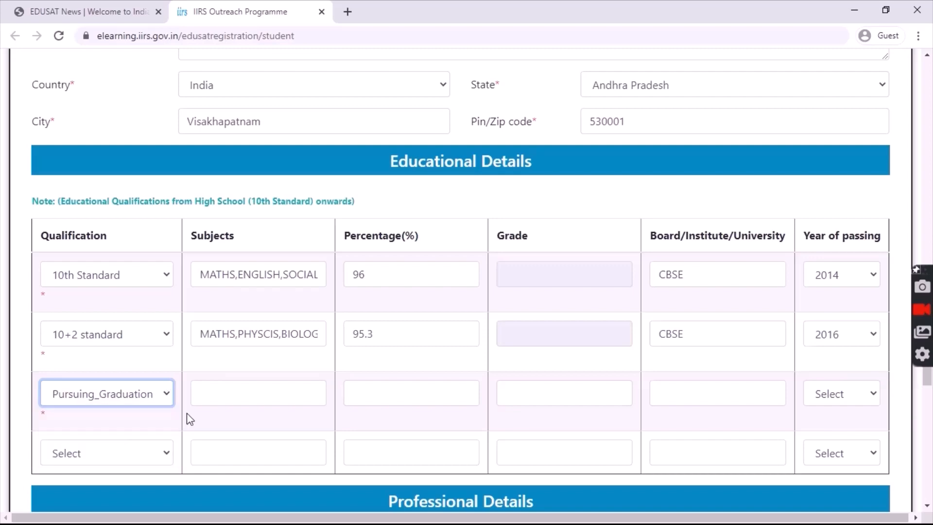
{"action": "left_click", "coordinate": [218, 401]}
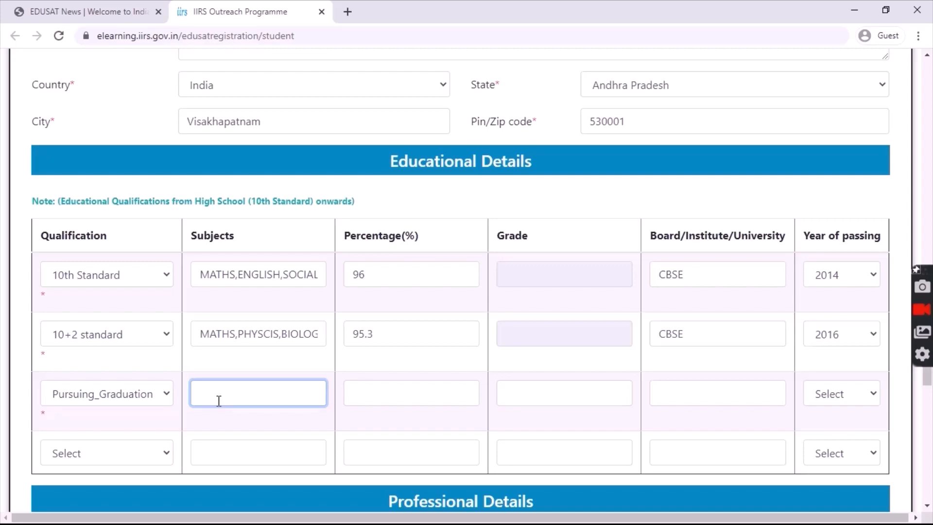
{"action": "type", "text": "ENGINEERING"}
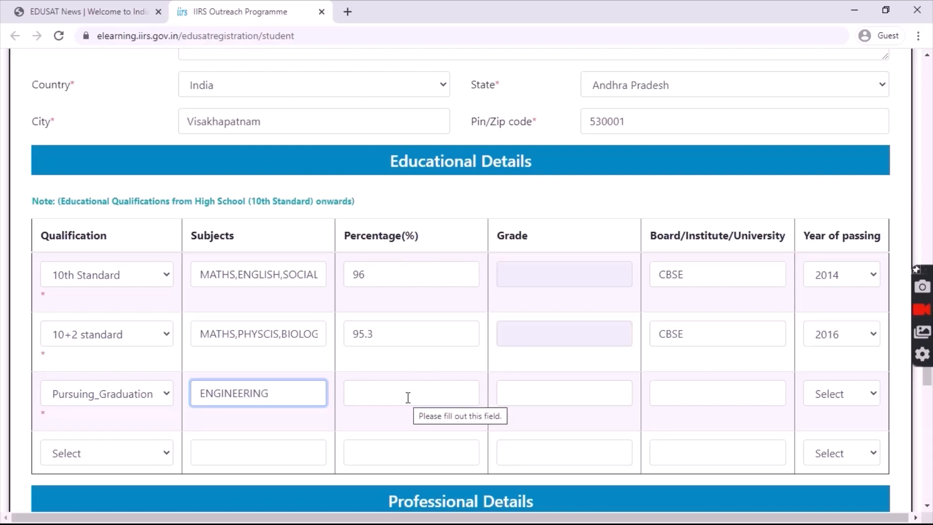
- Enter GITAM as the institute and choose 2020 as the third row's passing year
{"action": "left_click", "coordinate": [686, 400]}
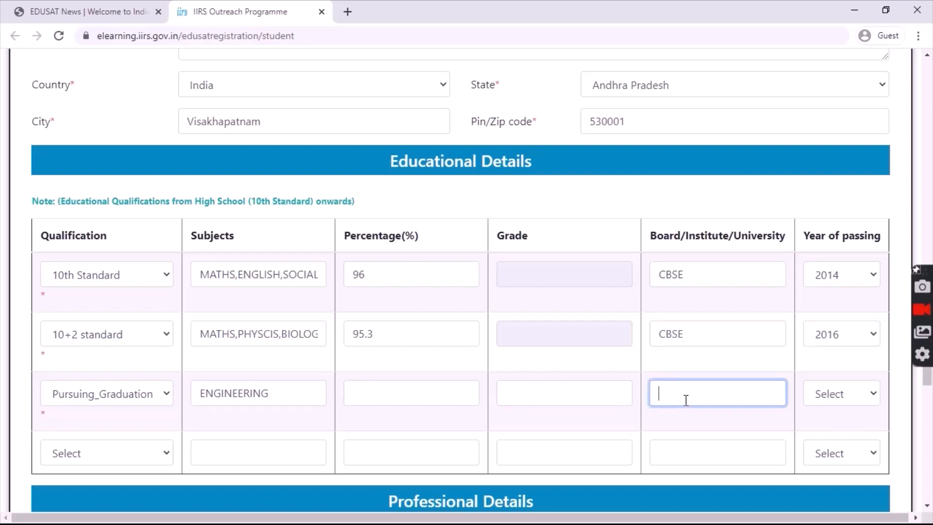
{"action": "type", "text": "GITAM"}
{"action": "left_click", "coordinate": [829, 394]}
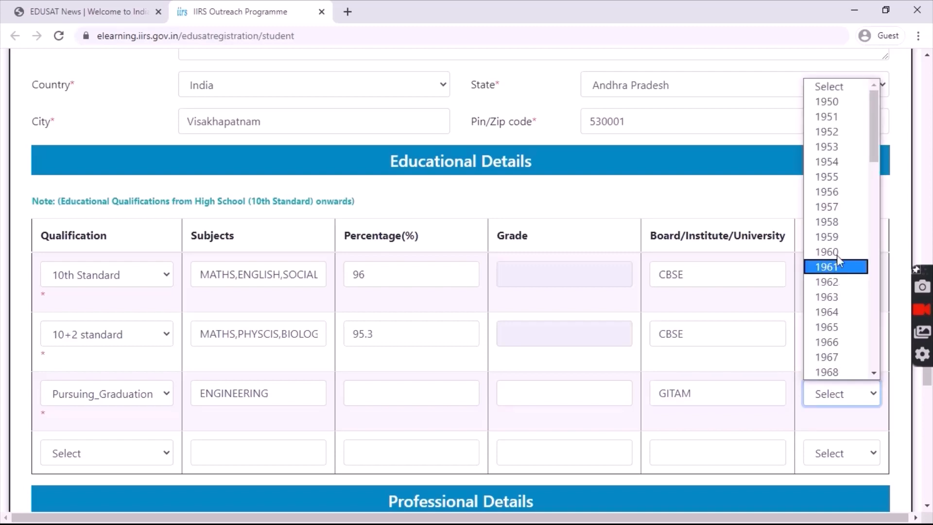
{"action": "left_click_drag", "start_coordinate": [877, 147], "coordinate": [873, 353]}
{"action": "left_click", "coordinate": [837, 318]}
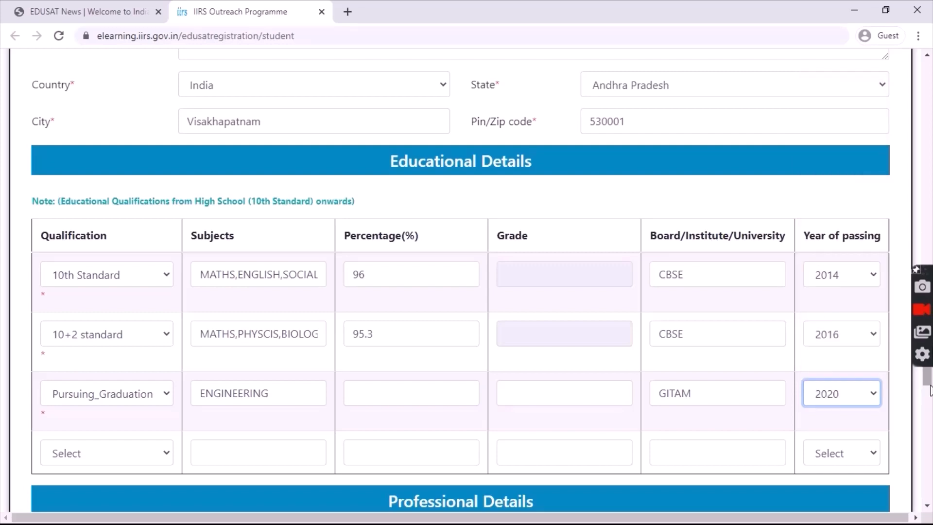
{"action": "left_click_drag", "start_coordinate": [929, 381], "coordinate": [930, 409]}
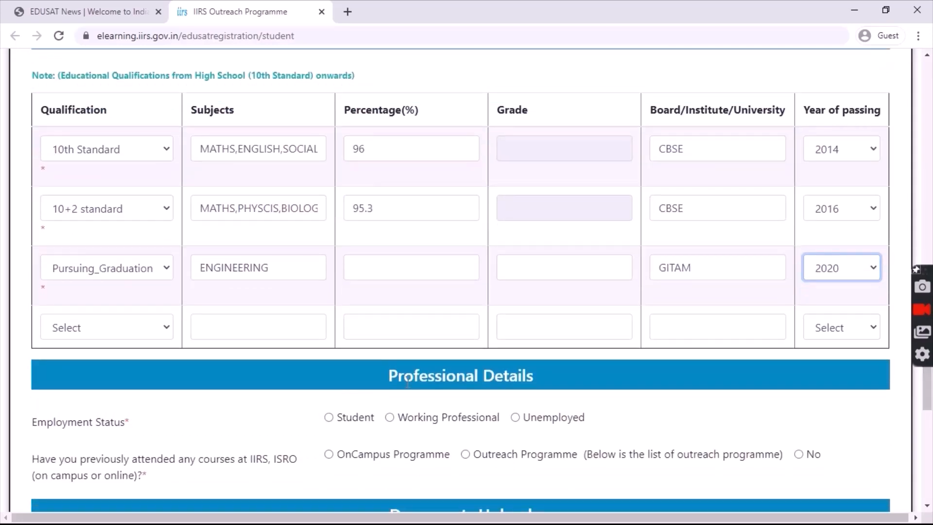
- Leave the fourth qualification row unset, mark employment status Student, and choose UG
{"action": "left_click", "coordinate": [169, 324]}
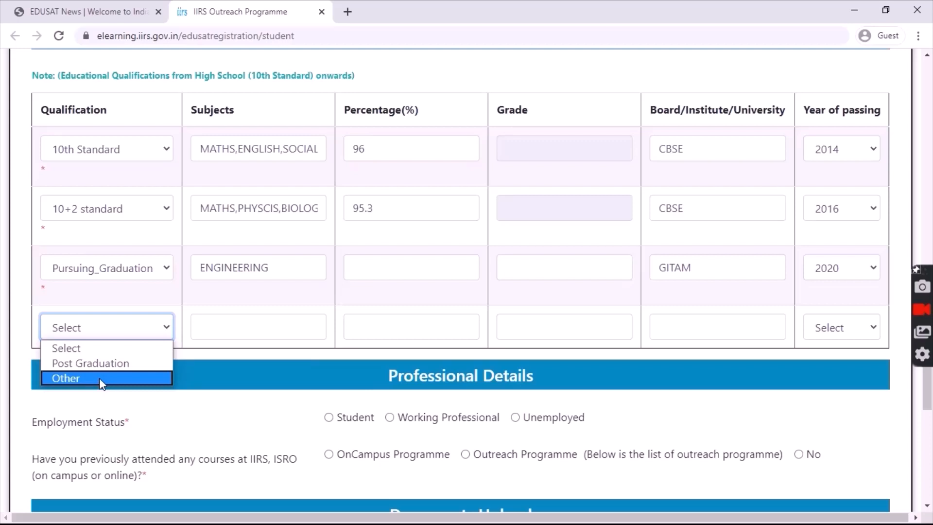
{"action": "left_click", "coordinate": [168, 329]}
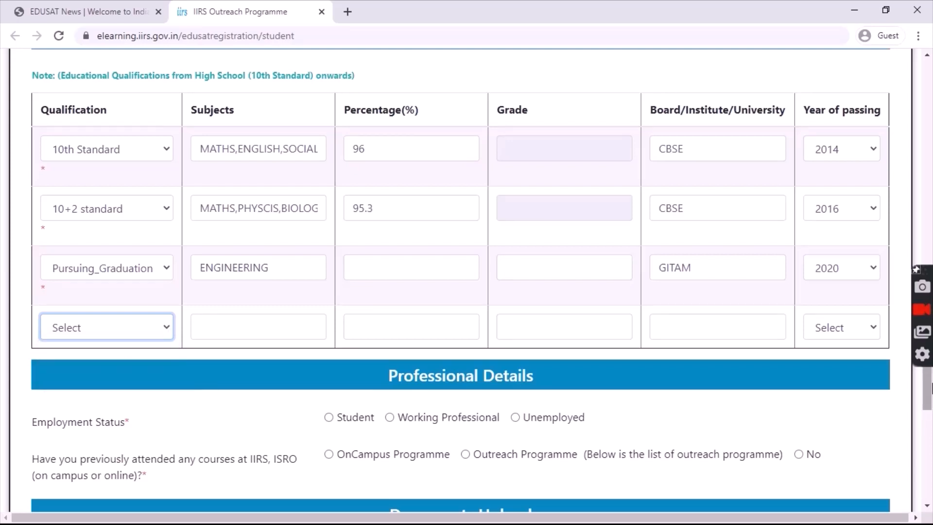
{"action": "scroll", "coordinate": [928, 388], "scroll_direction": "down", "scroll_amount": 3}
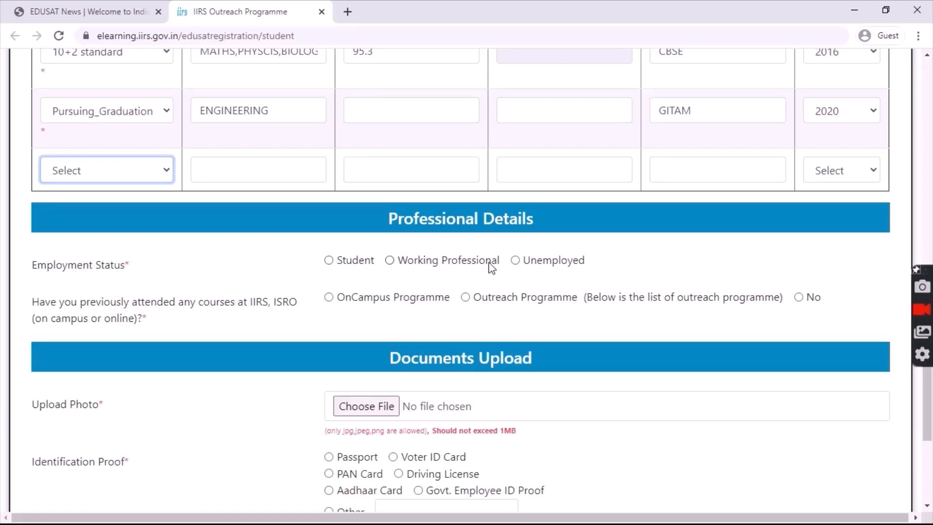
{"action": "left_click", "coordinate": [330, 262]}
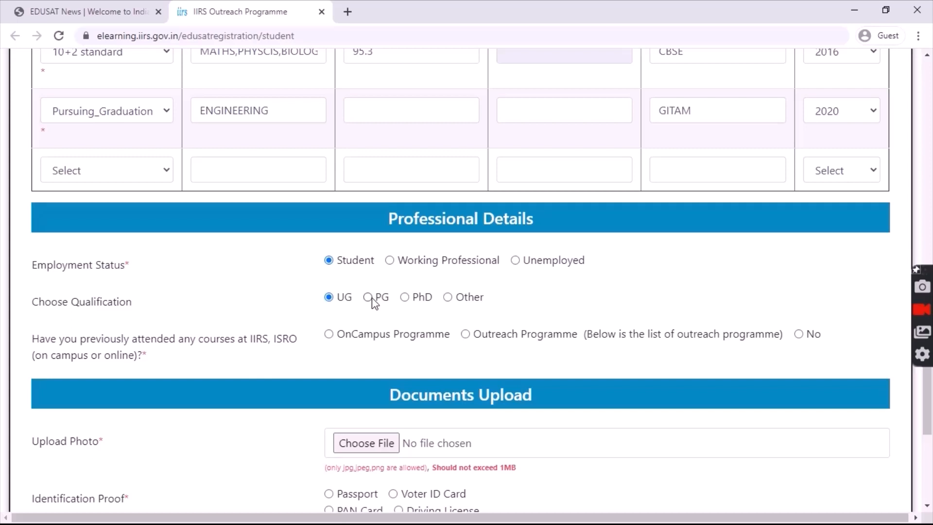
{"action": "left_click", "coordinate": [447, 298]}
{"action": "left_click", "coordinate": [406, 298]}
{"action": "left_click", "coordinate": [369, 297]}
{"action": "left_click", "coordinate": [328, 300]}
- Answer No to previous IIRS courses and upload Photo.jpg from the Desktop as the photo
{"action": "left_click", "coordinate": [799, 335]}
{"action": "left_click_drag", "start_coordinate": [927, 404], "coordinate": [927, 427]}
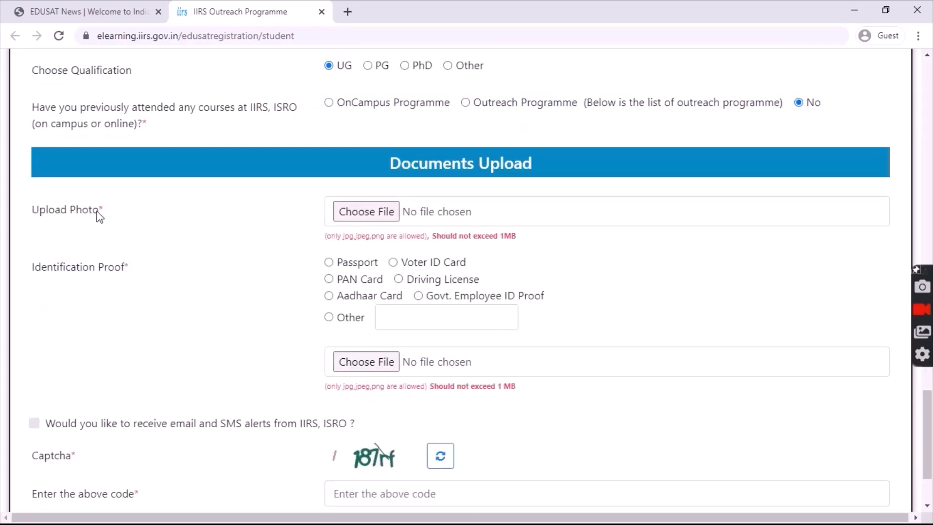
{"action": "left_click", "coordinate": [370, 215]}
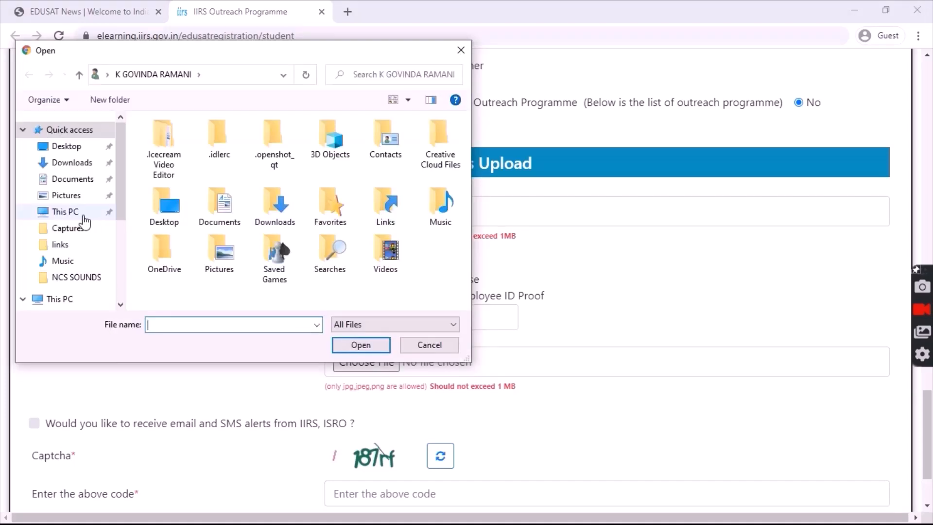
{"action": "left_click", "coordinate": [75, 147]}
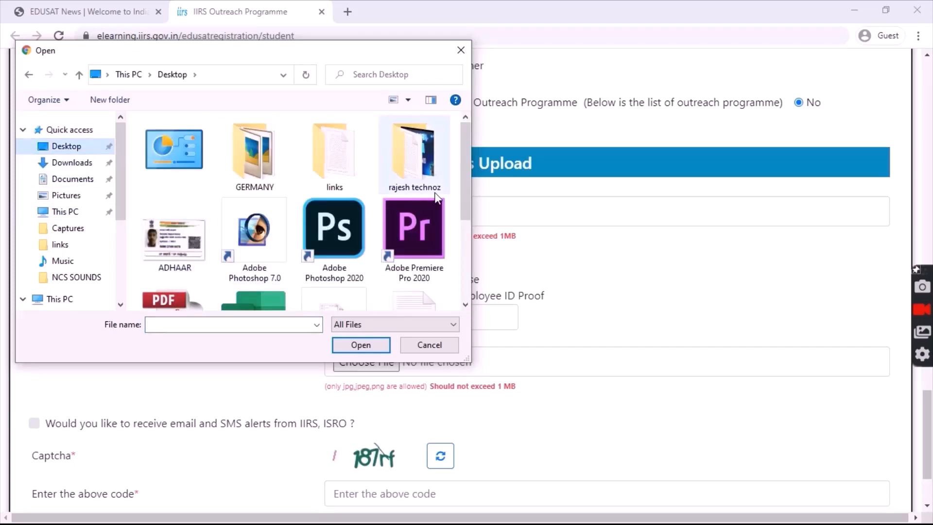
{"action": "scroll", "coordinate": [330, 209], "scroll_direction": "down", "scroll_amount": 3}
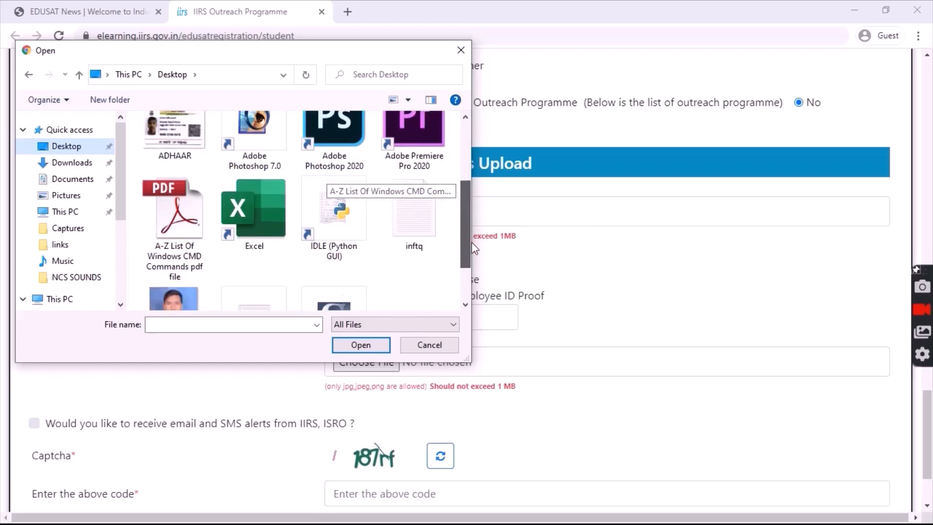
{"action": "left_click", "coordinate": [194, 299]}
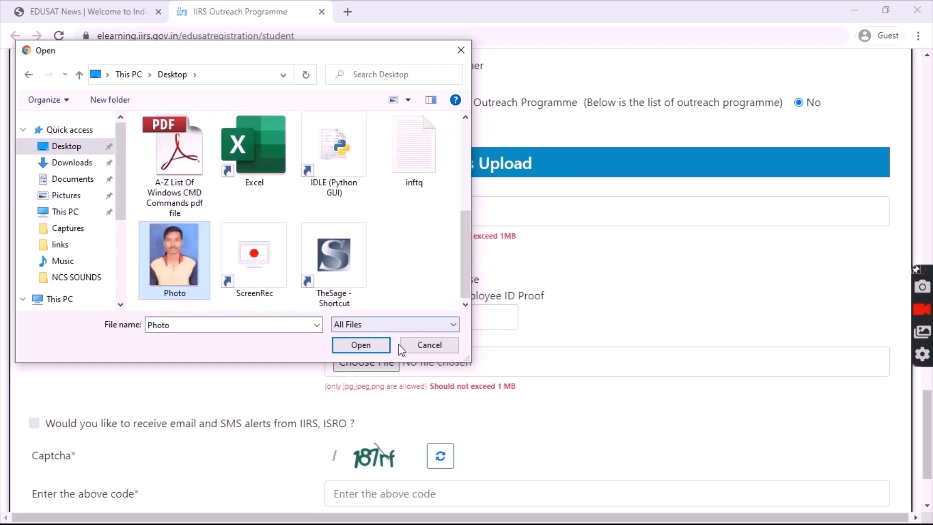
{"action": "left_click", "coordinate": [363, 350]}
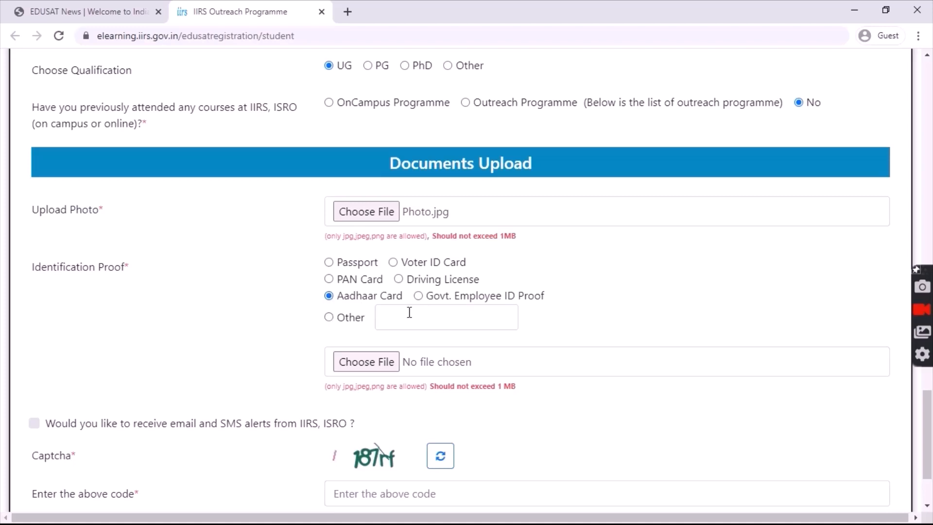
- Attach ADHAAR.jpg as the Aadhaar Card identity proof
{"action": "left_click", "coordinate": [366, 362]}
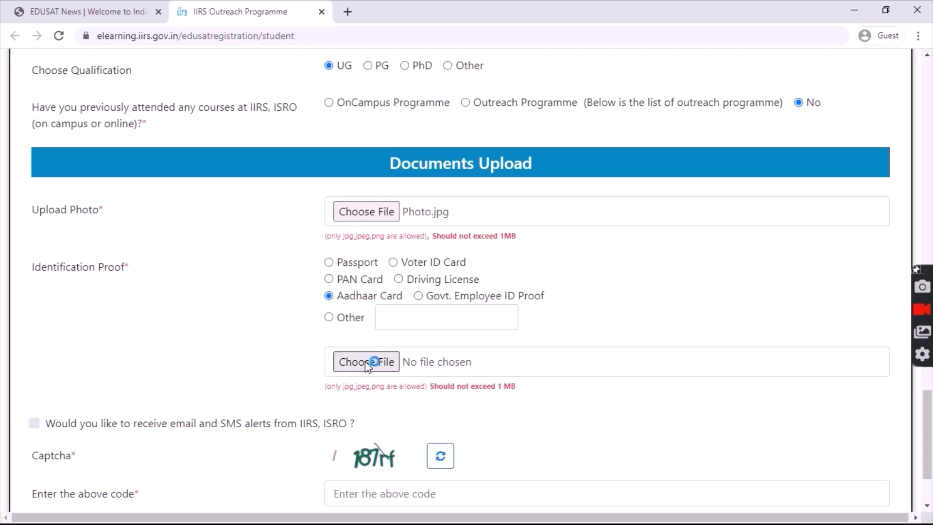
{"action": "left_click", "coordinate": [366, 362]}
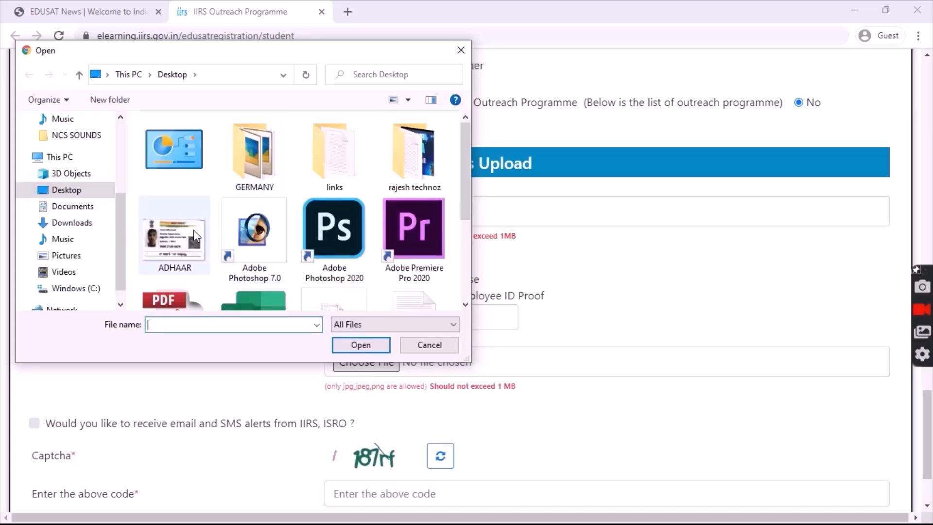
{"action": "left_click", "coordinate": [194, 229]}
{"action": "left_click", "coordinate": [363, 348]}
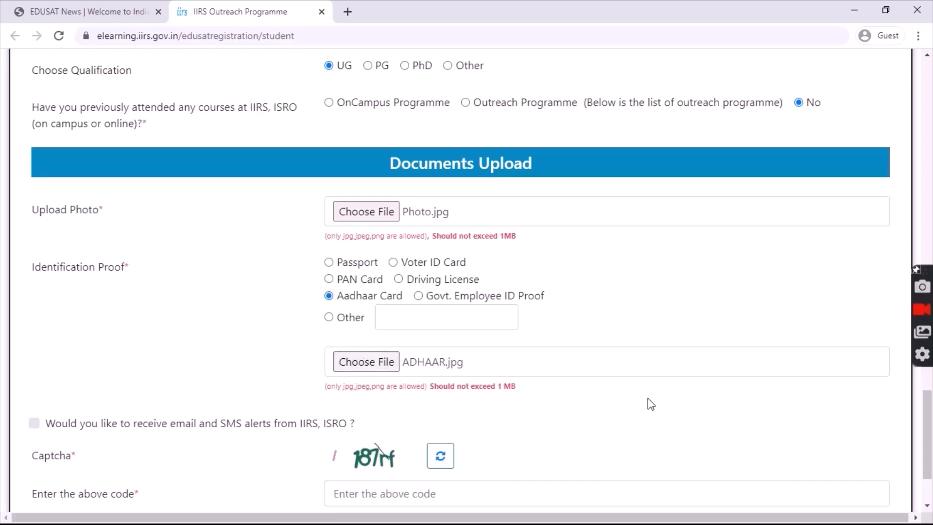
- Opt in to e-mail and SMS alerts, enter the captcha code, and attempt submission
{"action": "scroll", "coordinate": [927, 433], "scroll_direction": "down", "scroll_amount": 2}
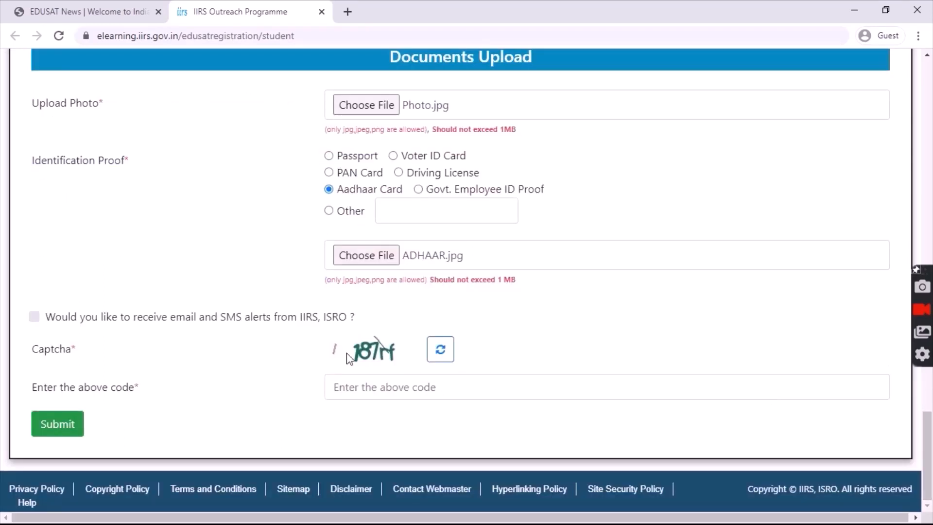
{"action": "left_click", "coordinate": [35, 318]}
{"action": "left_click", "coordinate": [380, 390]}
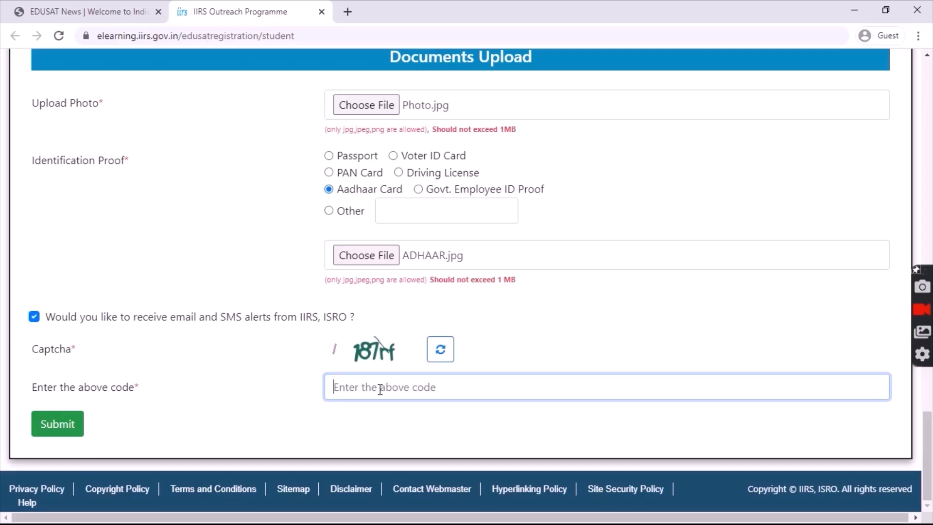
{"action": "type", "text": "187rf"}
{"action": "left_click", "coordinate": [57, 427]}
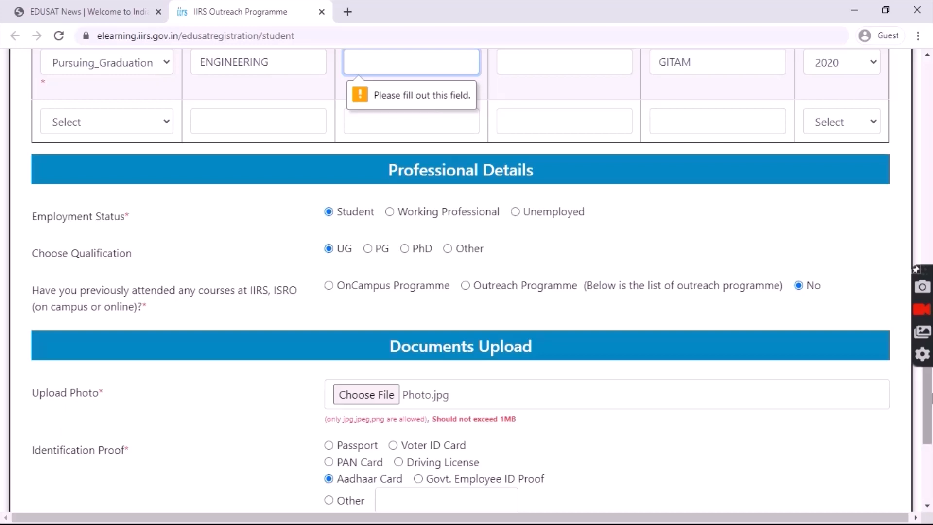
- Fill the missing graduation percentage with 82.6
{"action": "left_click_drag", "start_coordinate": [931, 394], "coordinate": [932, 347]}
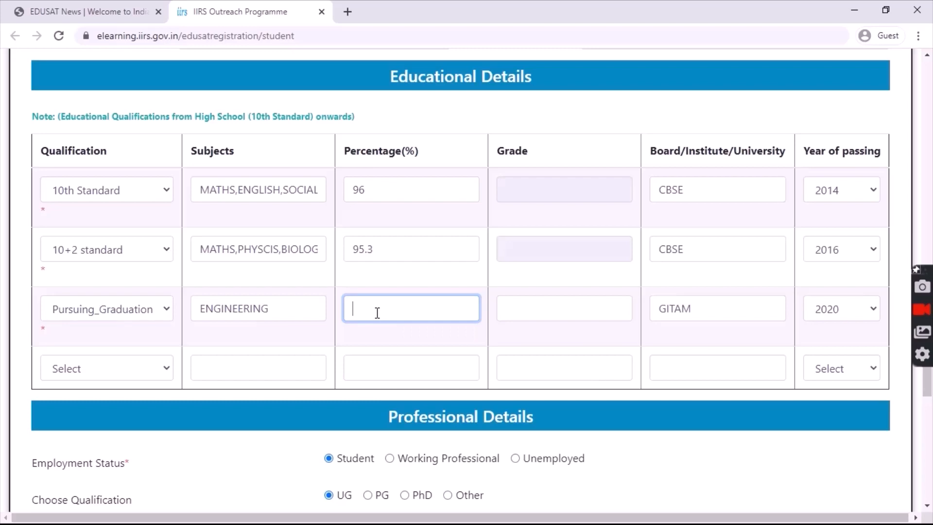
{"action": "type", "text": "82.6"}
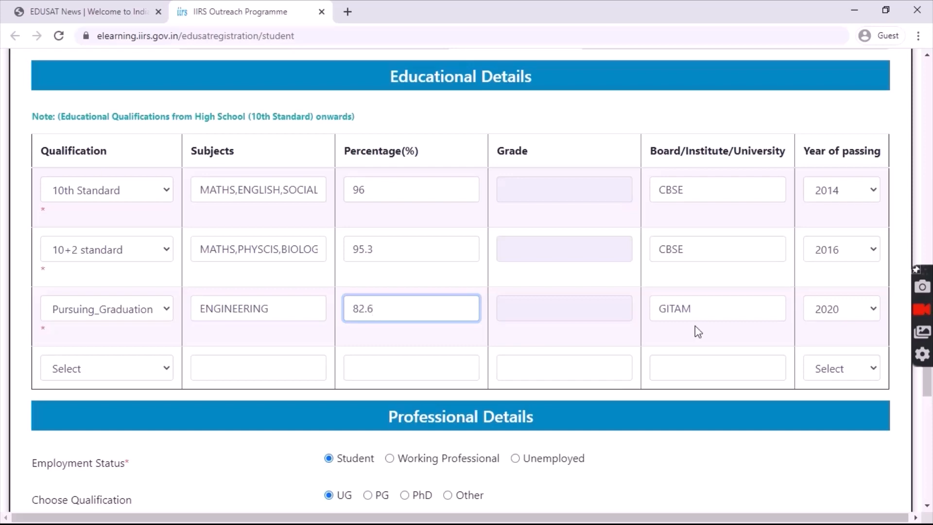
{"action": "left_click_drag", "start_coordinate": [929, 381], "coordinate": [927, 483]}
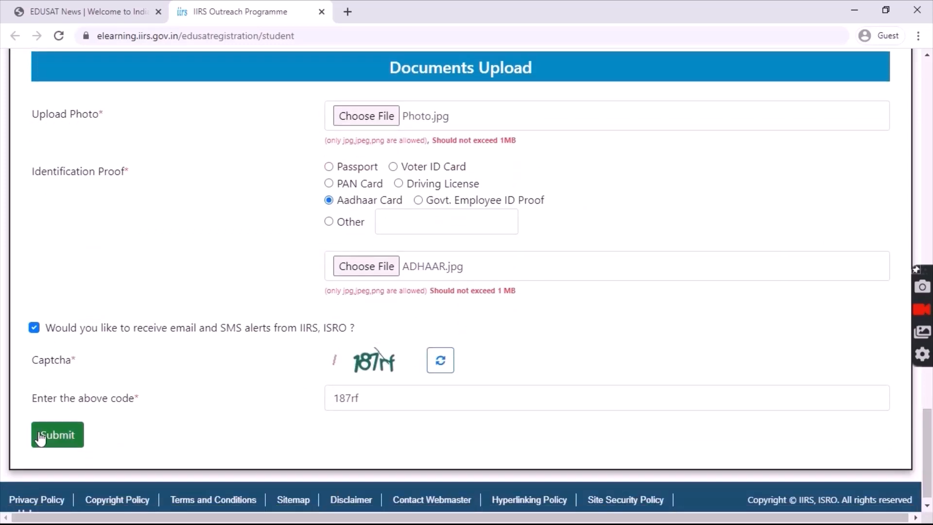
- Submit the form and review the Congratulations page's registration number and course details
{"action": "left_click", "coordinate": [63, 435]}
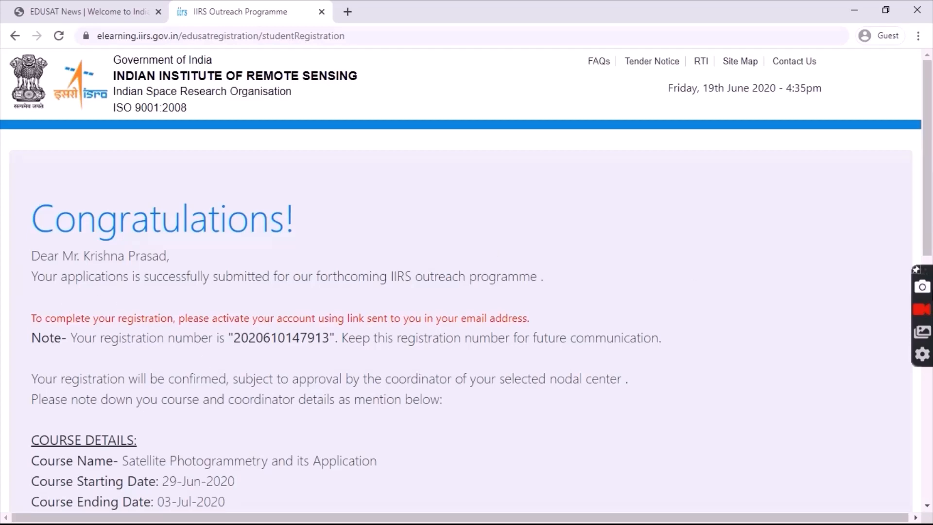
{"action": "left_click_drag", "start_coordinate": [932, 192], "coordinate": [932, 253]}
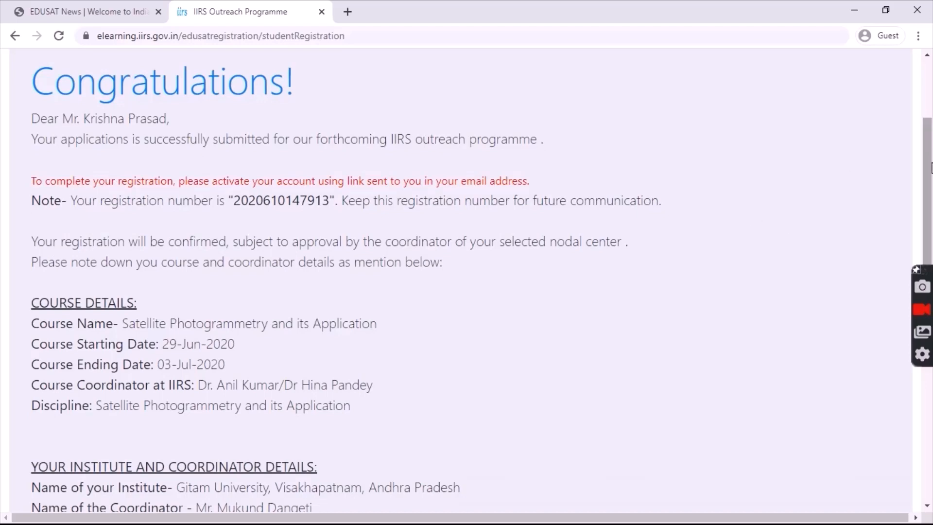
{"action": "left_click_drag", "start_coordinate": [931, 177], "coordinate": [930, 207]}
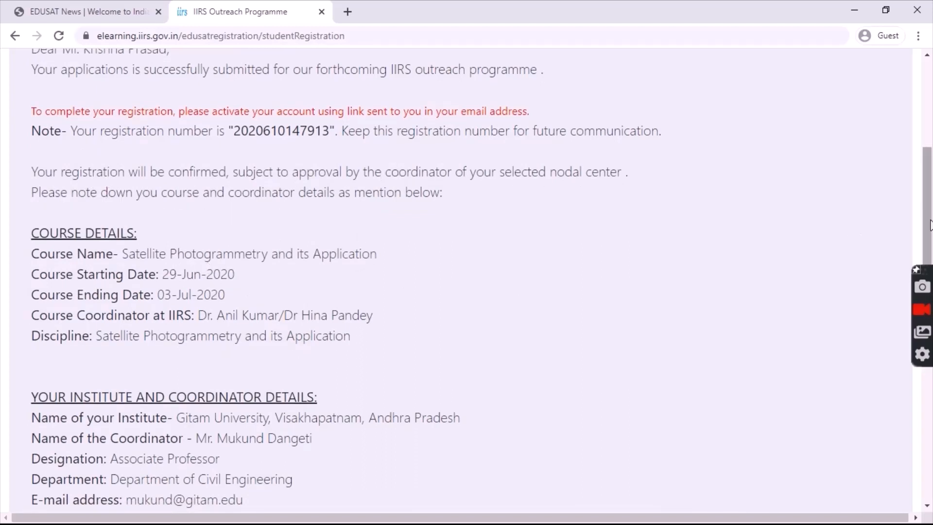
{"action": "left_click_drag", "start_coordinate": [930, 225], "coordinate": [918, 405]}
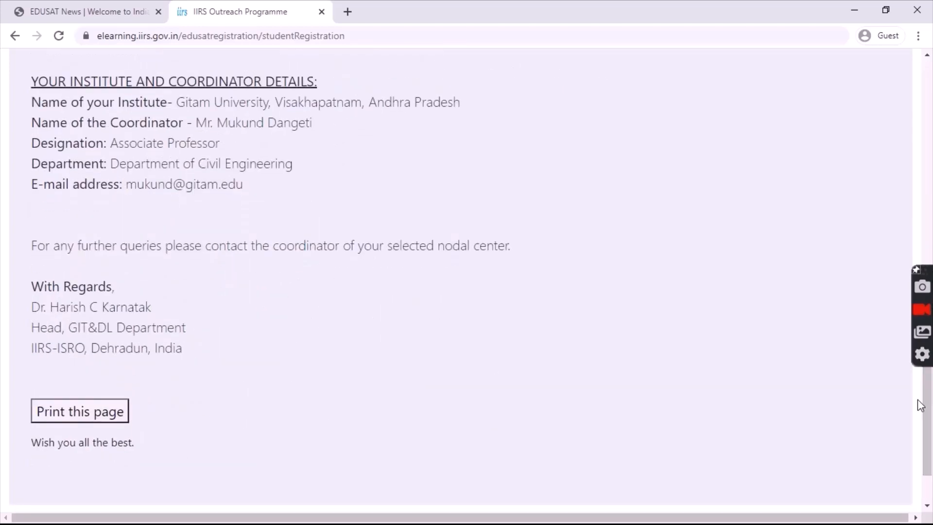
{"action": "scroll", "coordinate": [397, 418], "scroll_direction": "down", "scroll_amount": 2}
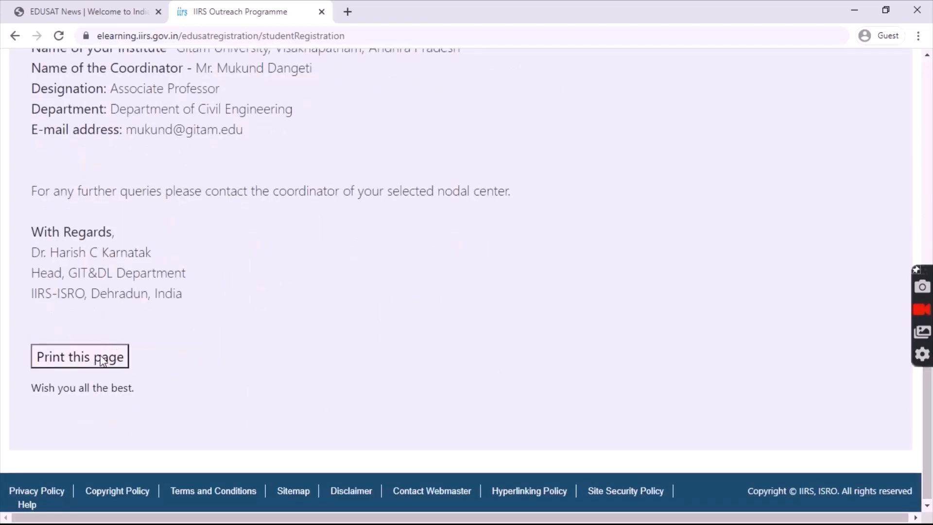
{"action": "left_click_drag", "start_coordinate": [928, 428], "coordinate": [930, 185]}
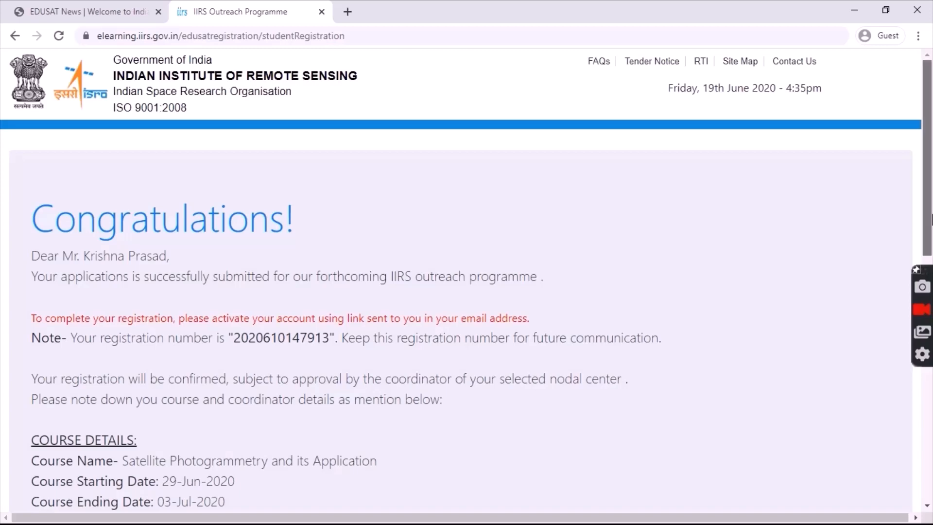
{"action": "scroll", "coordinate": [929, 221], "scroll_direction": "down", "scroll_amount": 1}
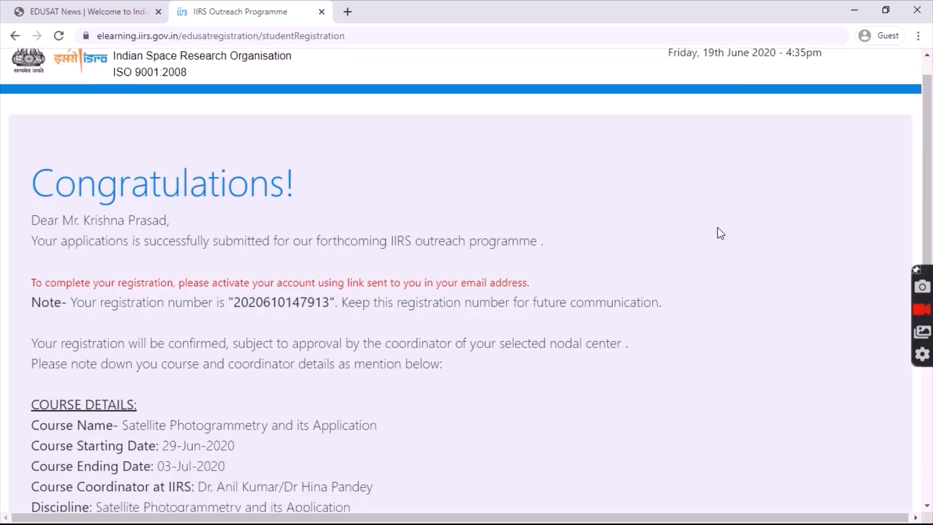